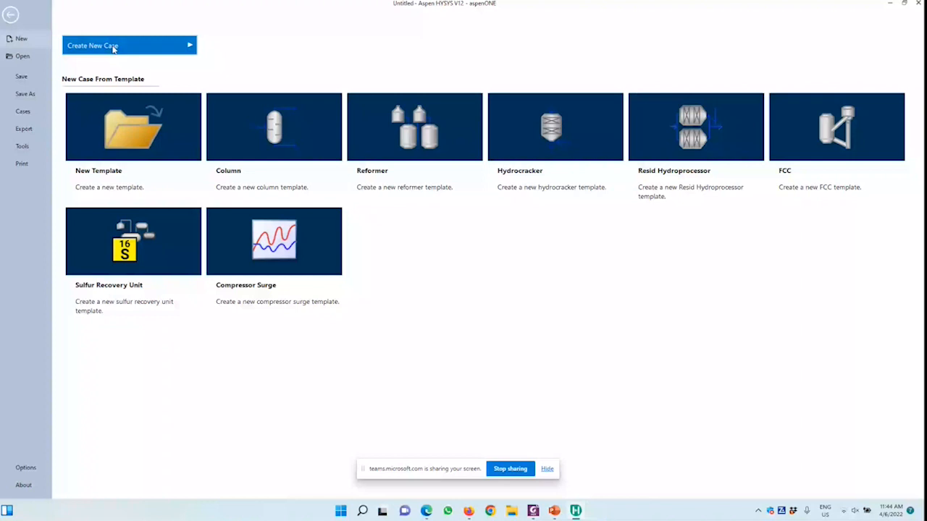
- Create a new case, with the Case Study 4 slide brought up in PowerPoint for reference, and add a component list
click(113, 49)
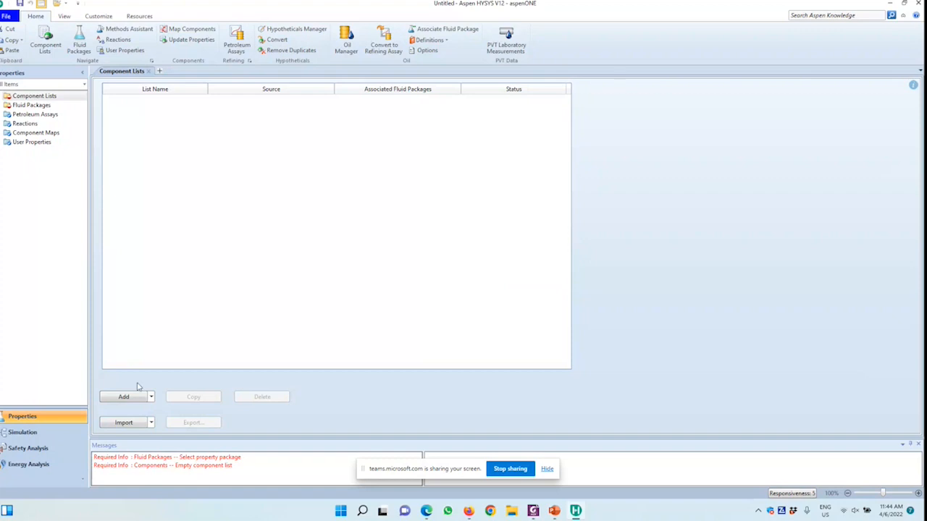
key(alt+Tab)
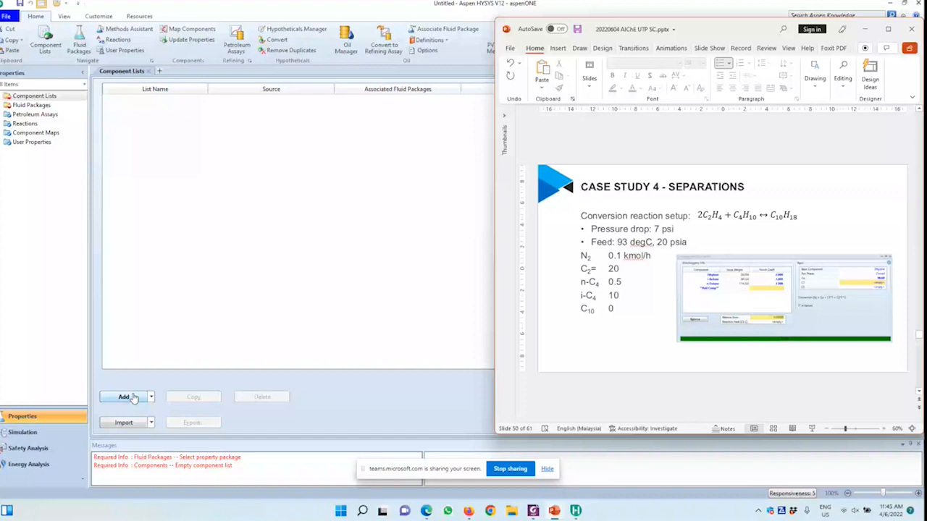
click(124, 396)
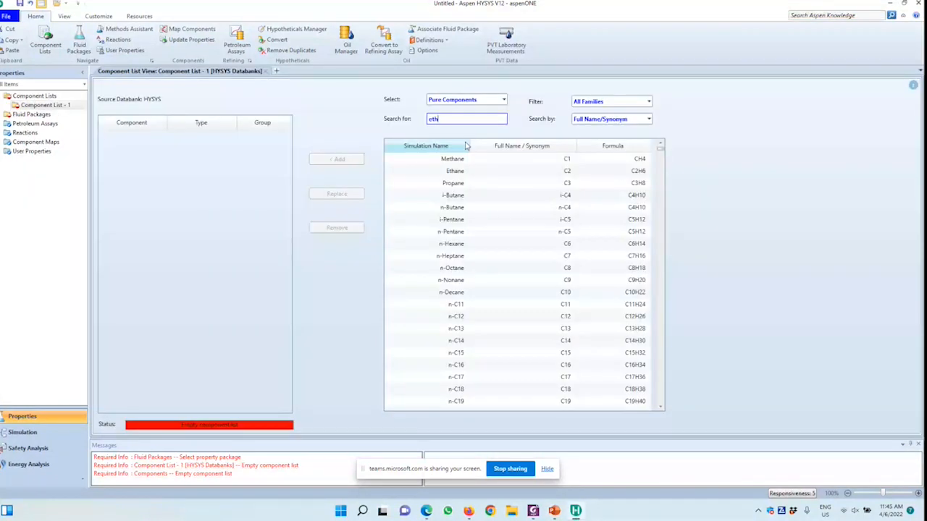
- Remove EGly-DiAceta from the component list and search the pure components for ethylene
click(165, 138)
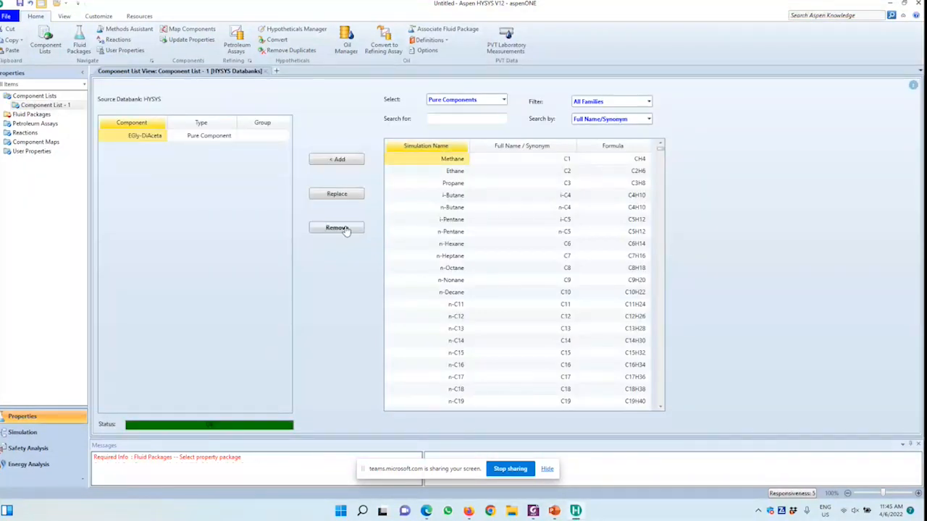
click(337, 228)
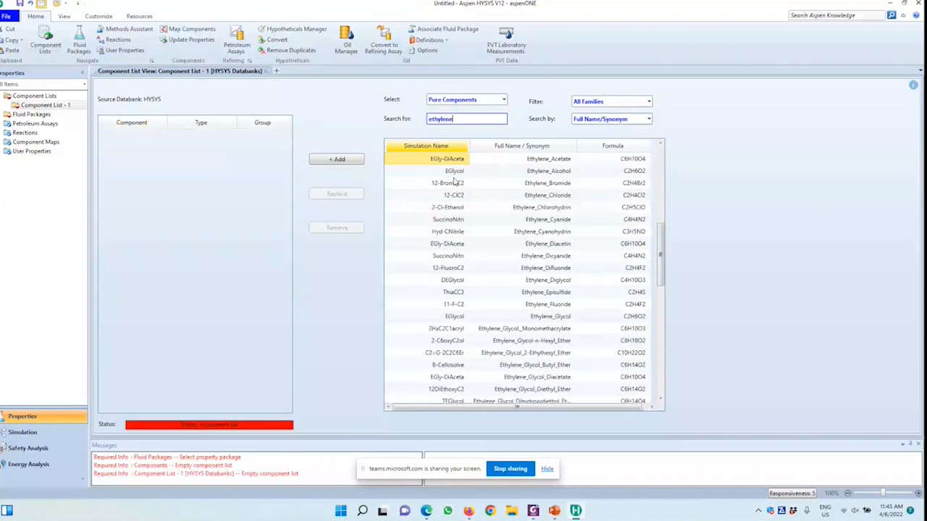
scroll(454, 251, up, 3)
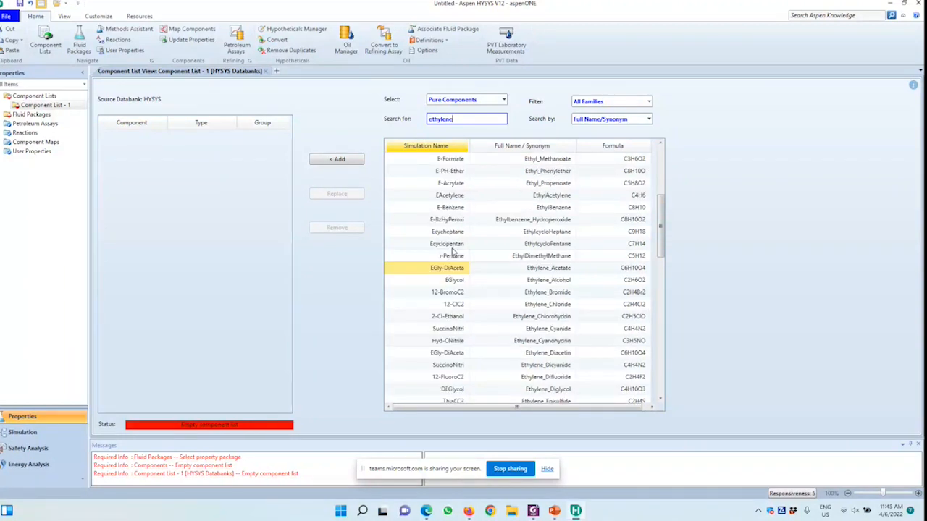
- Search the pure components for ethene and look through the matches
key(BackSpace)
key(BackSpace)
key(BackSpace)
key(BackSpace)
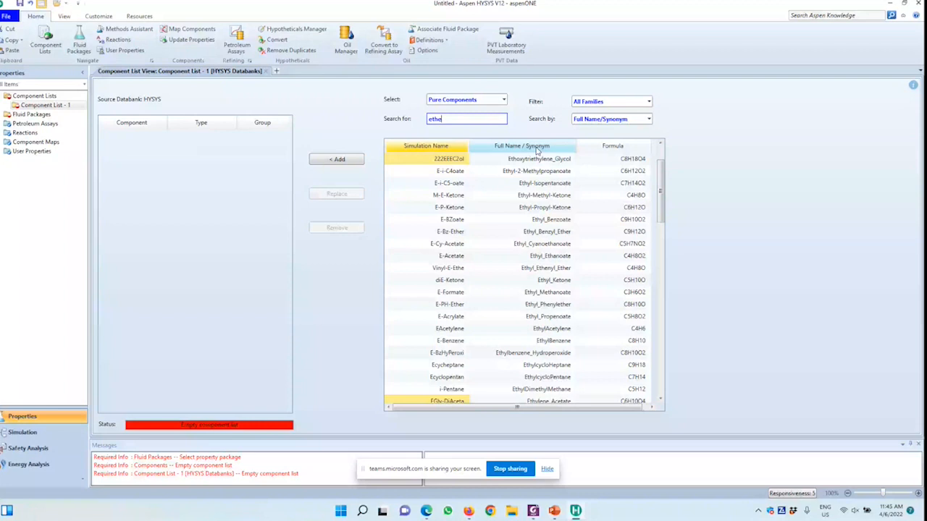
text(ne)
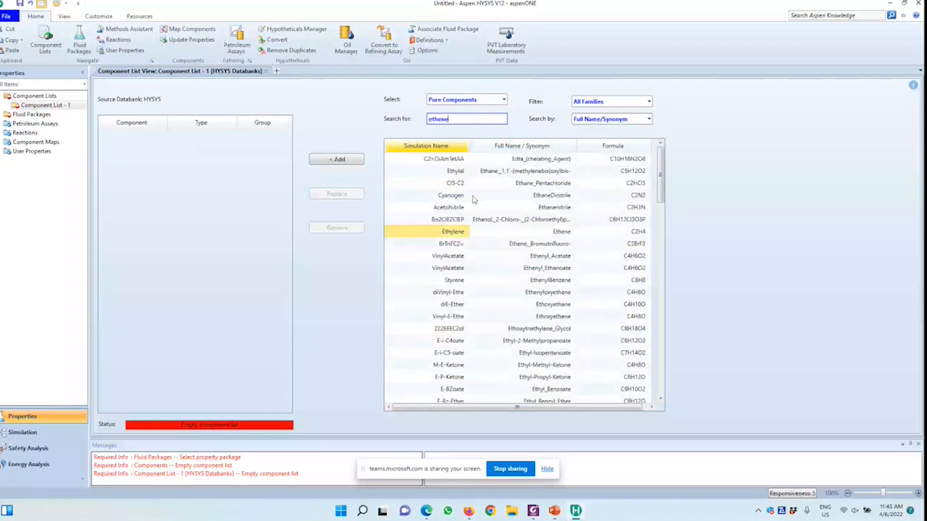
scroll(470, 217, down, 3)
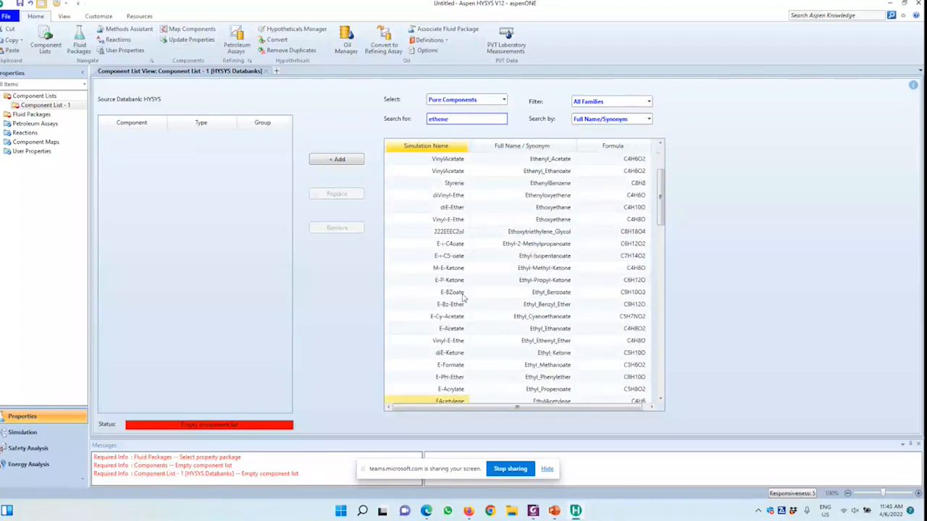
scroll(463, 297, down, 3)
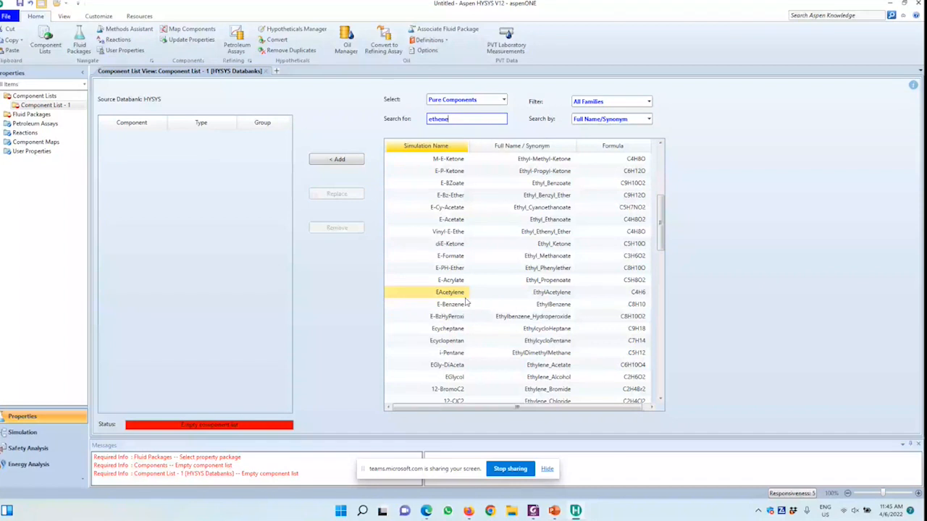
click(661, 355)
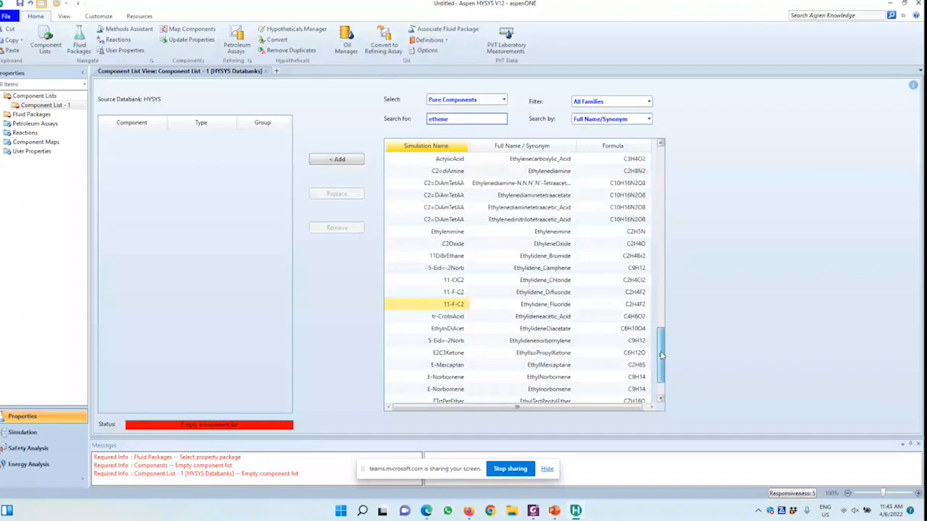
- Try to add ethylene to the component list by searching the pure components for C2H
key(Return)
key(ctrl+a)
text(C2H)
key(Return)
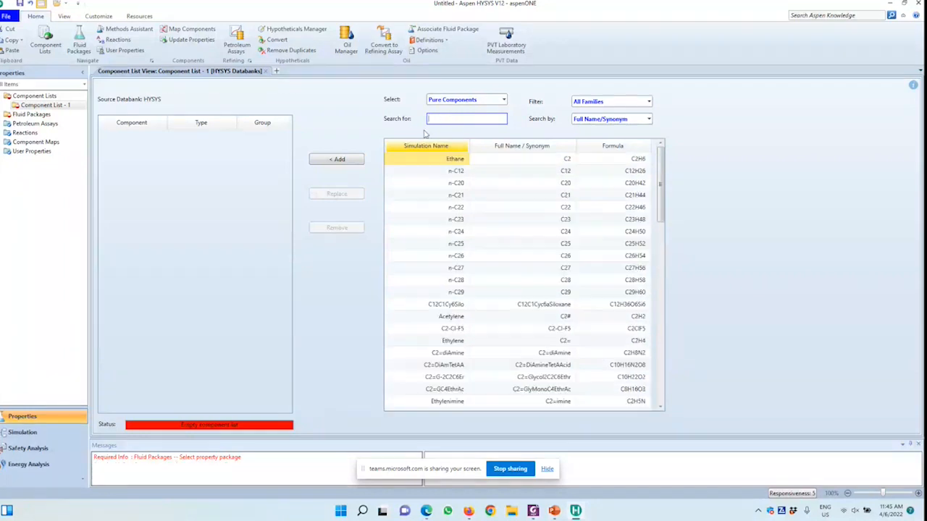
click(164, 138)
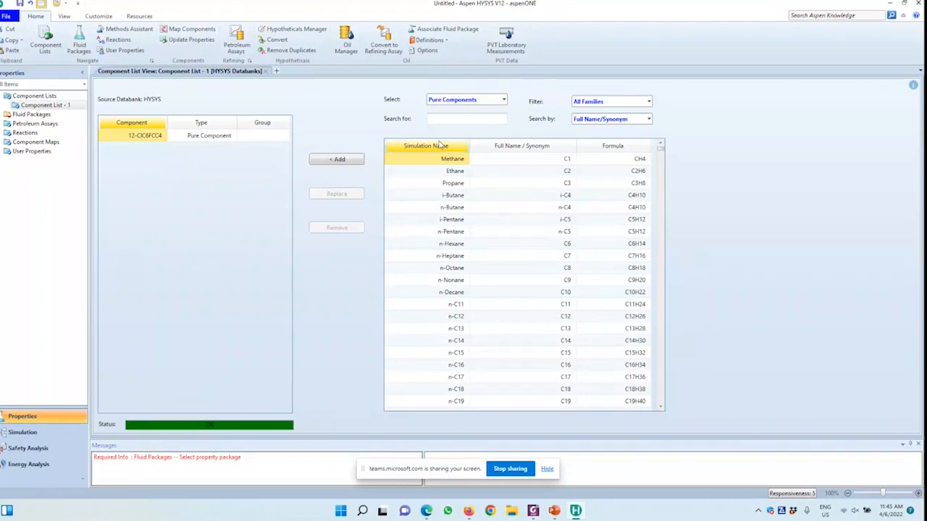
- Search the pure components for C2H4, clear the search and look through the full list
click(437, 120)
text(C2H4)
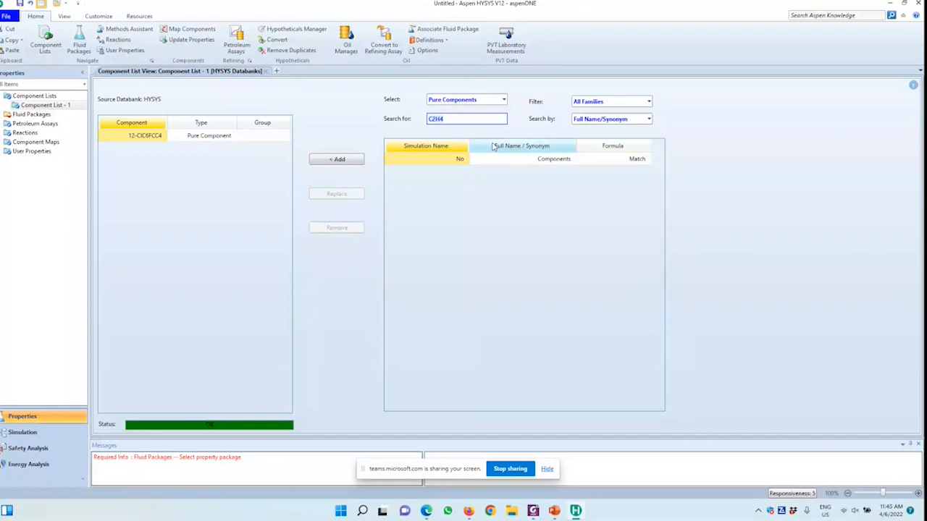
key(BackSpace)
key(BackSpace)
key(BackSpace)
key(BackSpace)
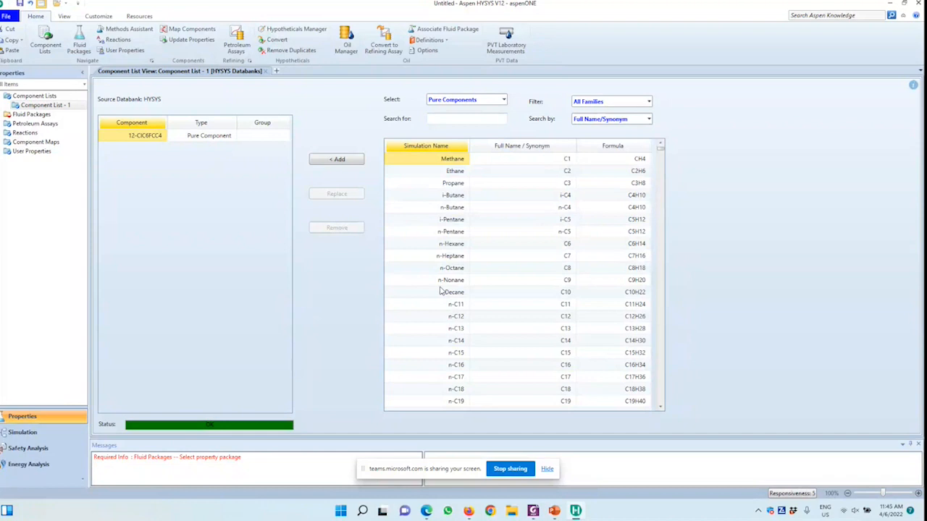
scroll(440, 298, down, 2)
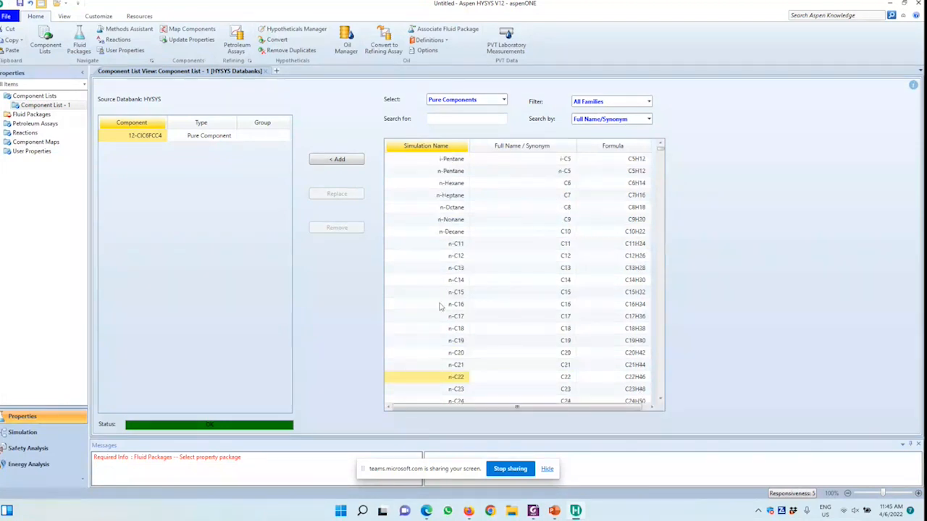
scroll(441, 307, up, 2)
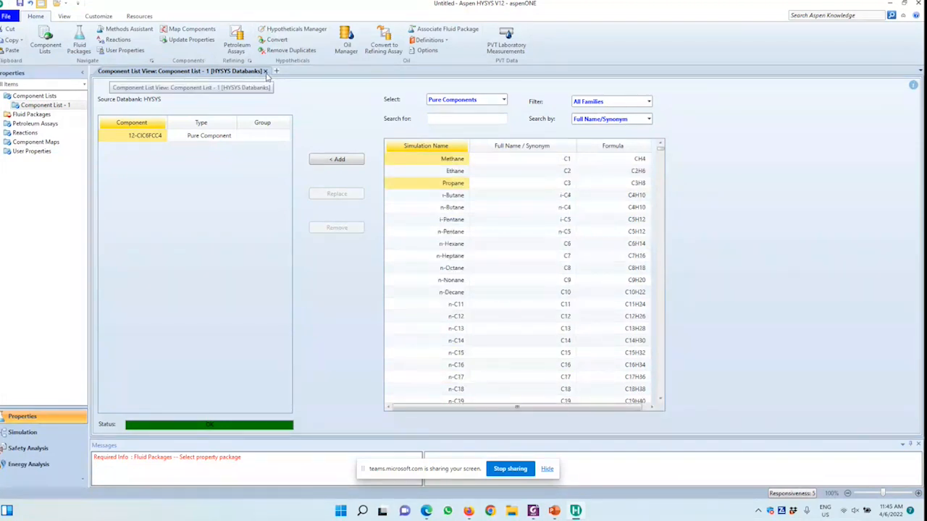
- Delete Component List - 1 with its unwanted component and add a fresh component list
click(265, 71)
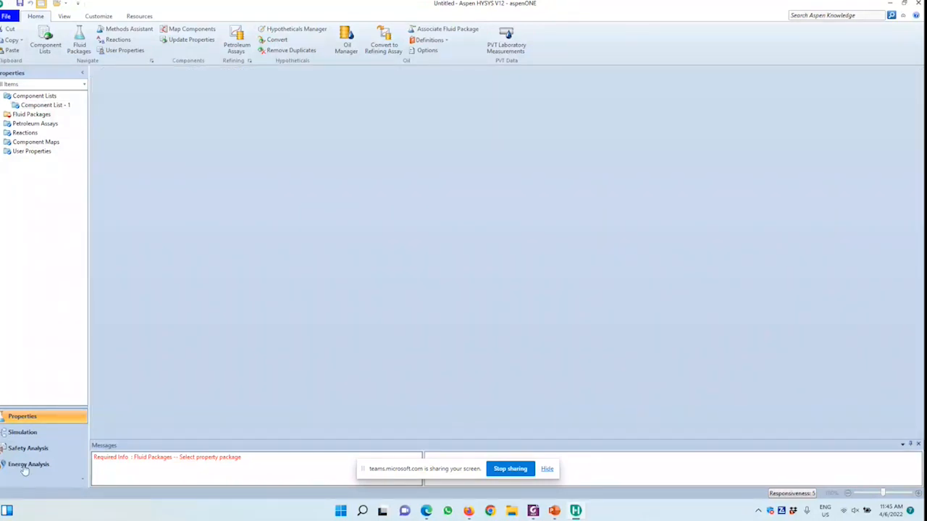
click(34, 423)
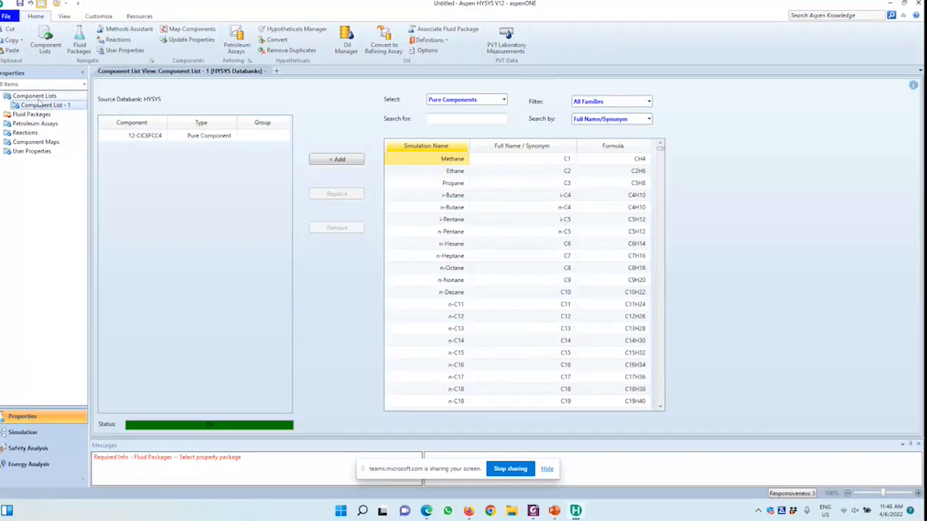
click(33, 95)
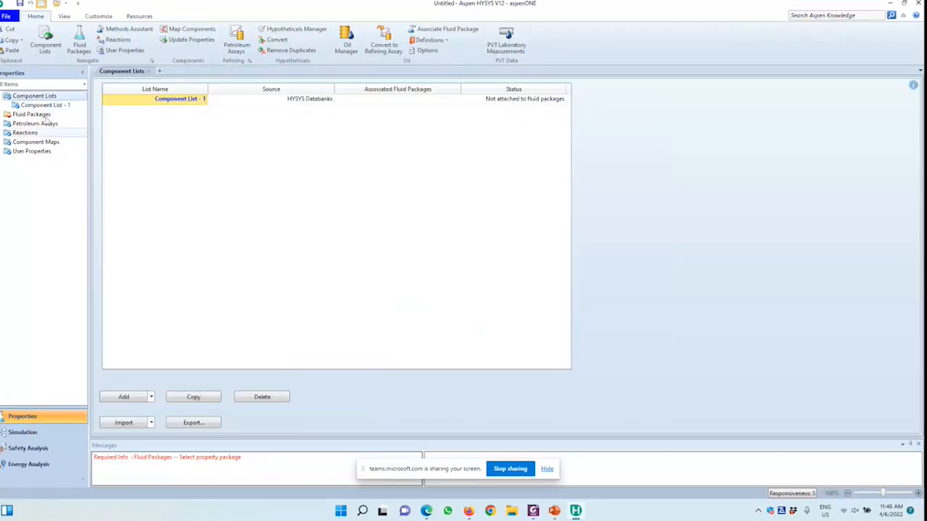
click(255, 398)
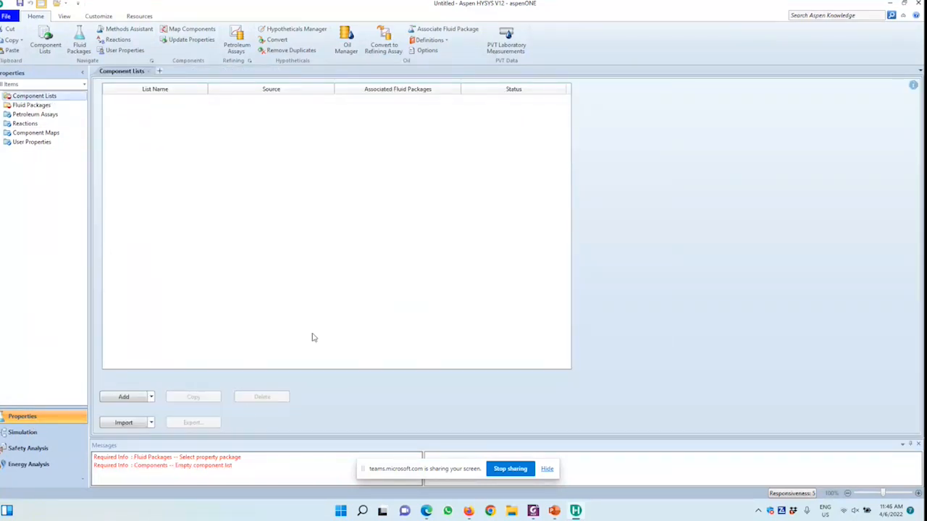
click(123, 397)
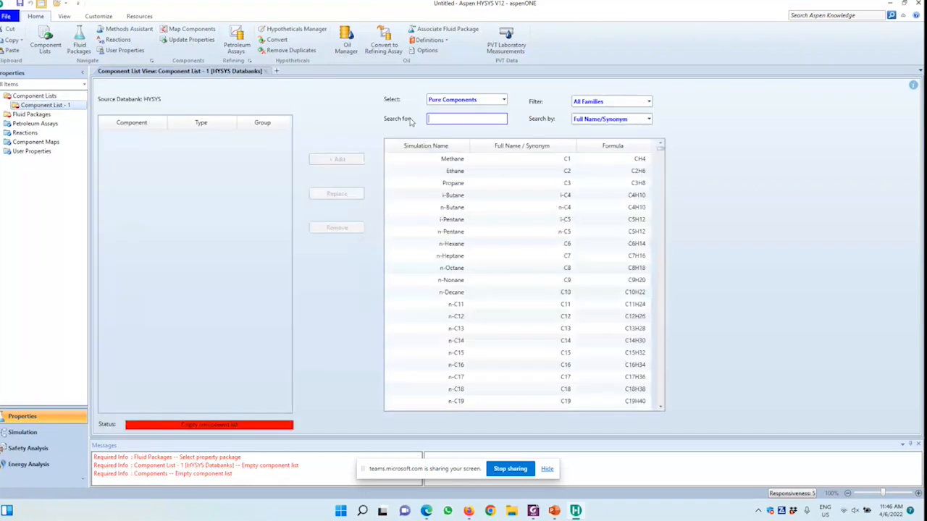
- Search the pure components for Ethylene and look through the matching names and formulas for C2H4
scroll(466, 227, down, 2)
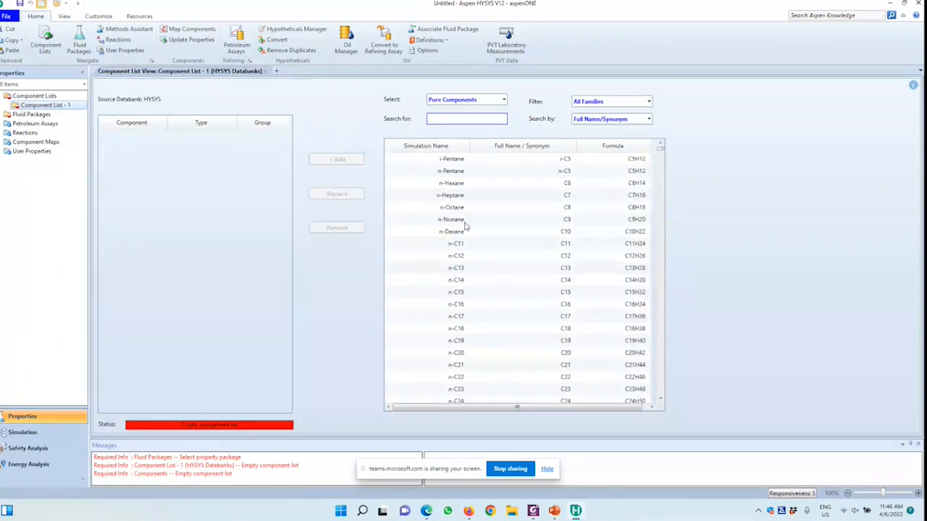
scroll(464, 239, down, 6)
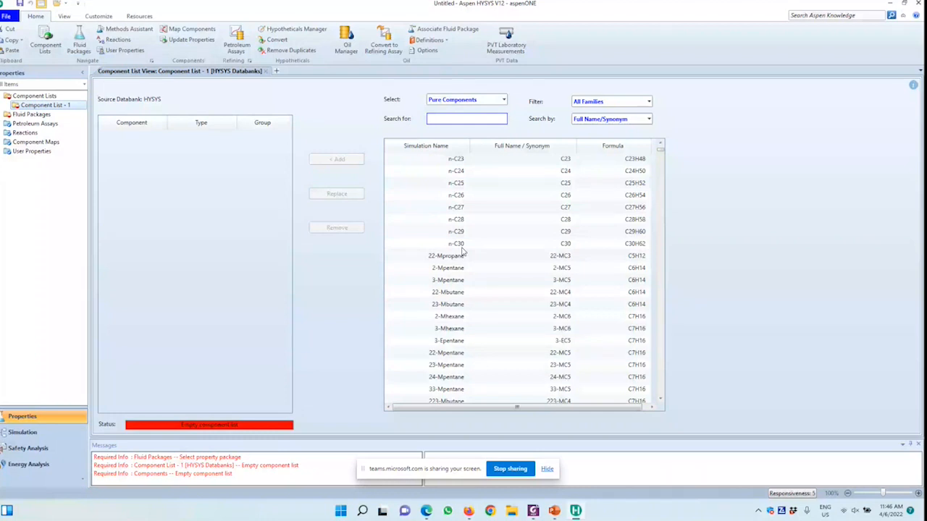
text(Ethy)
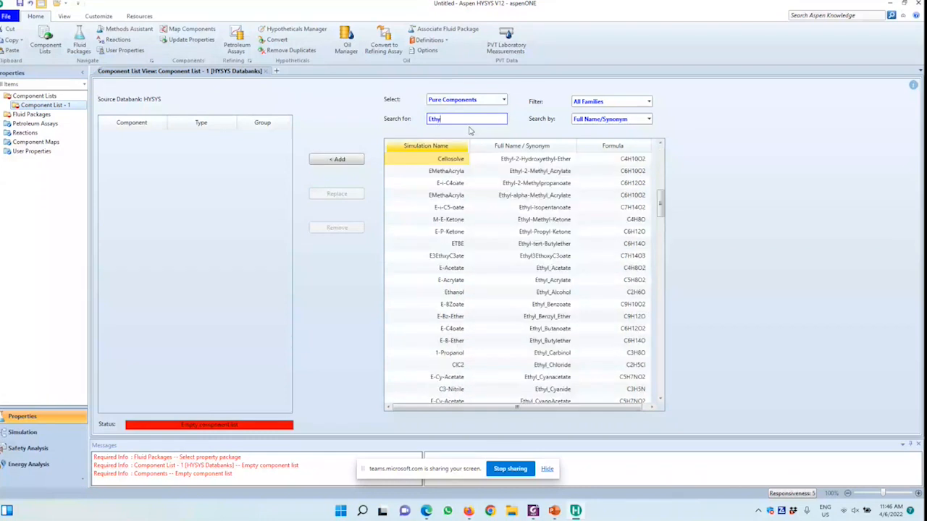
text(len)
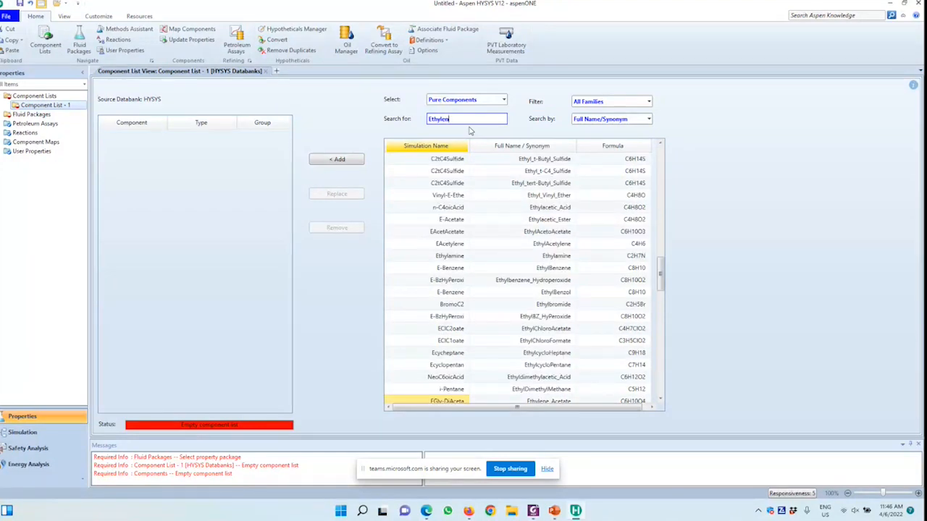
text(e)
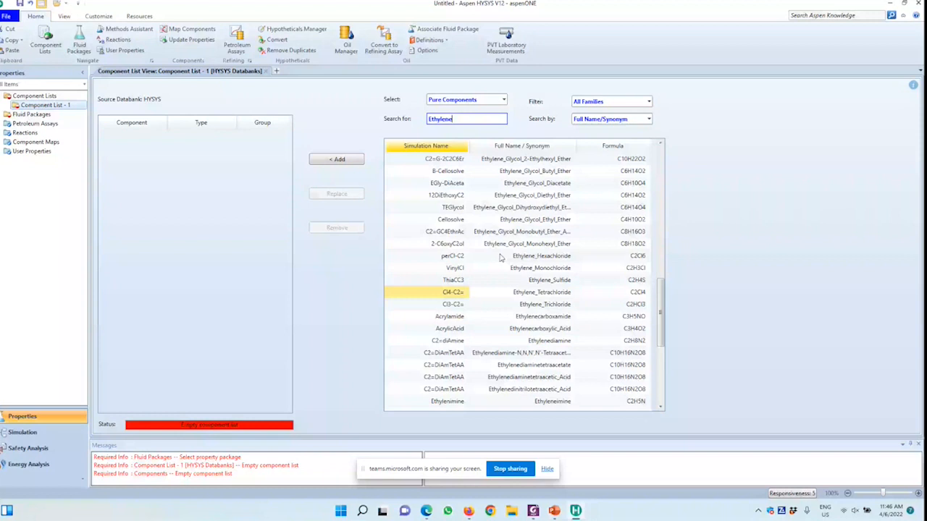
scroll(500, 257, down, 6)
scroll(524, 296, up, 3)
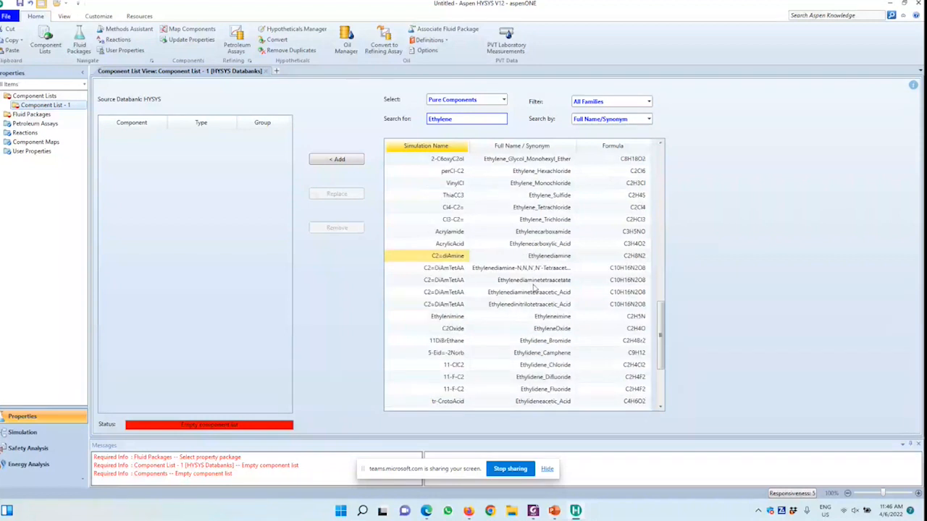
scroll(665, 321, up, 2)
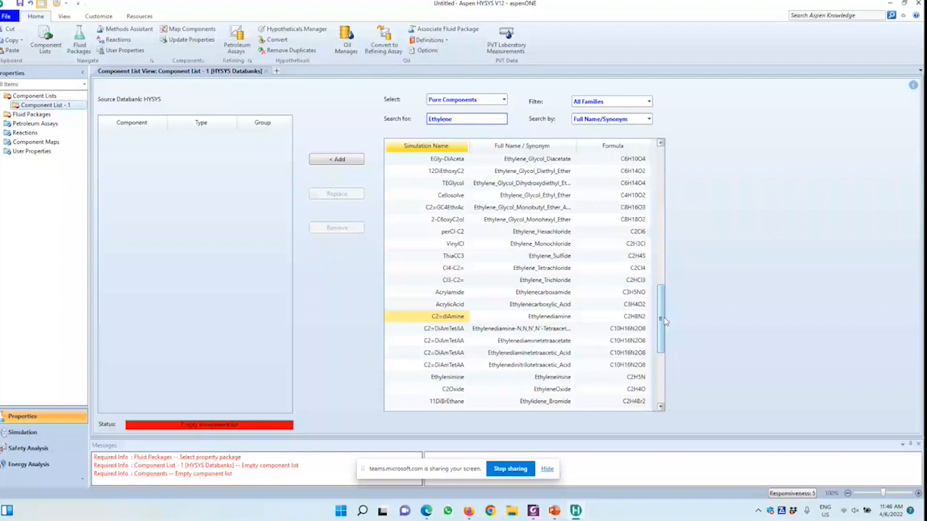
- Search the pure components for Ethene and add Ethylene to the component list
key(BackSpace)
key(BackSpace)
key(BackSpace)
key(BackSpace)
key(BackSpace)
key(BackSpace)
key(BackSpace)
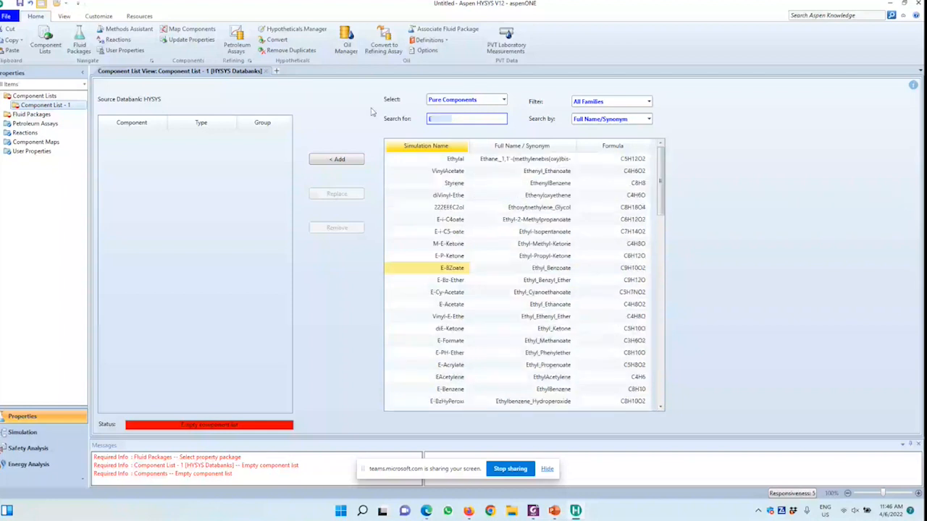
text(thene)
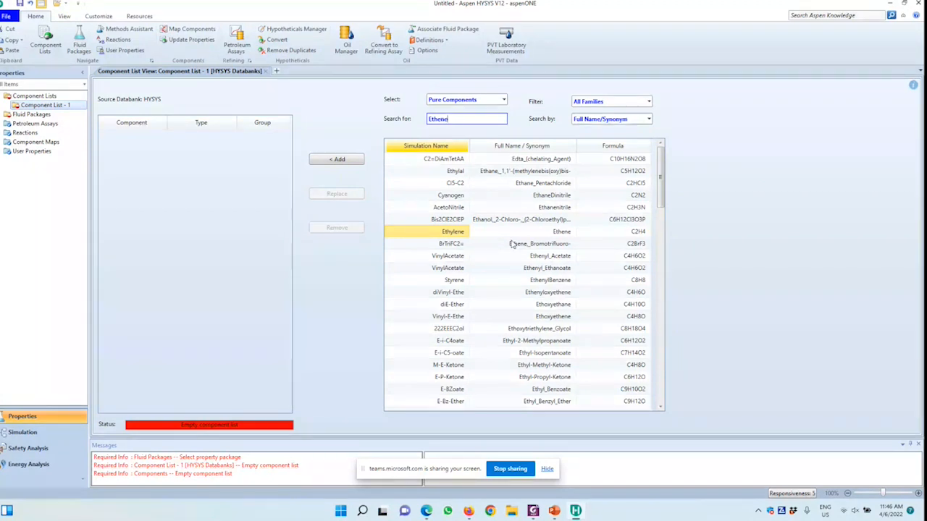
click(336, 158)
- Find n-Butane among the pure components and add it to the component list
click(455, 119)
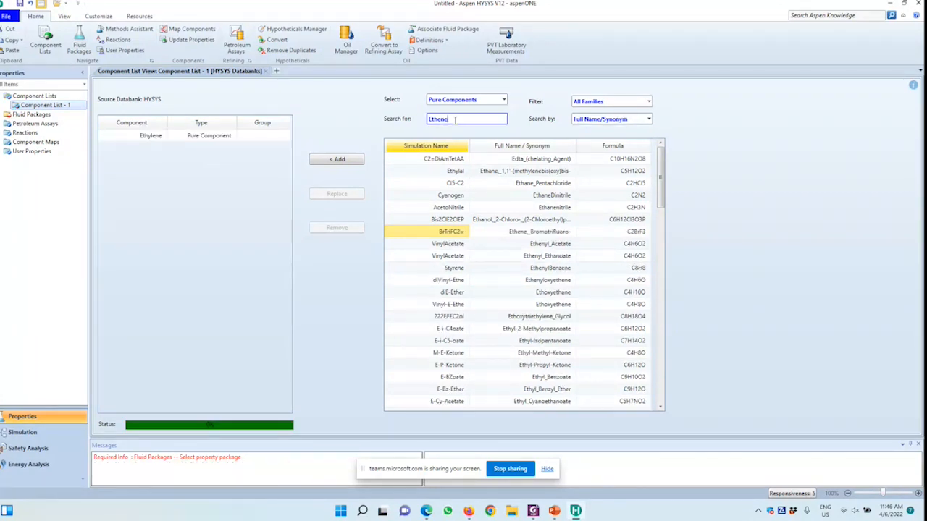
key(ctrl+a)
text(n-b)
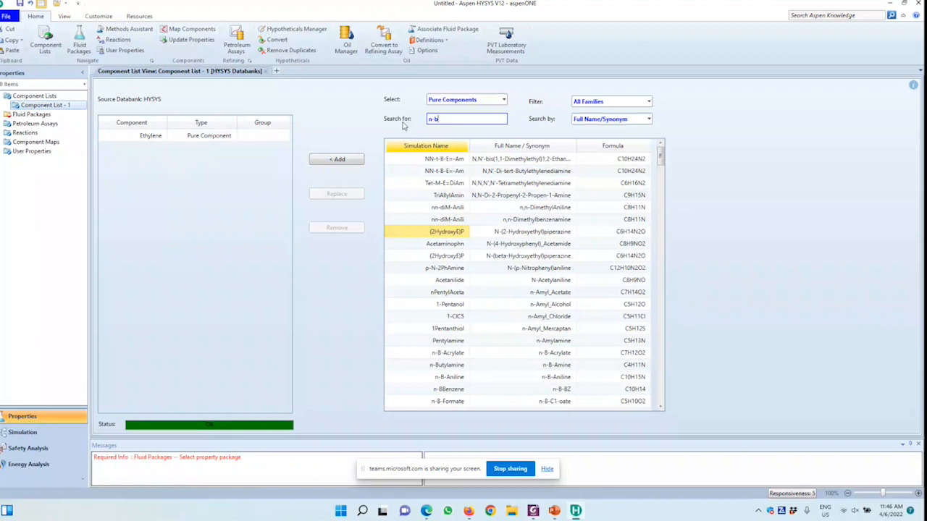
text(u)
- Add i-Butane, n-Octane and Nitrogen from the pure components to the component list, checking it against the case study slide
text(i-b)
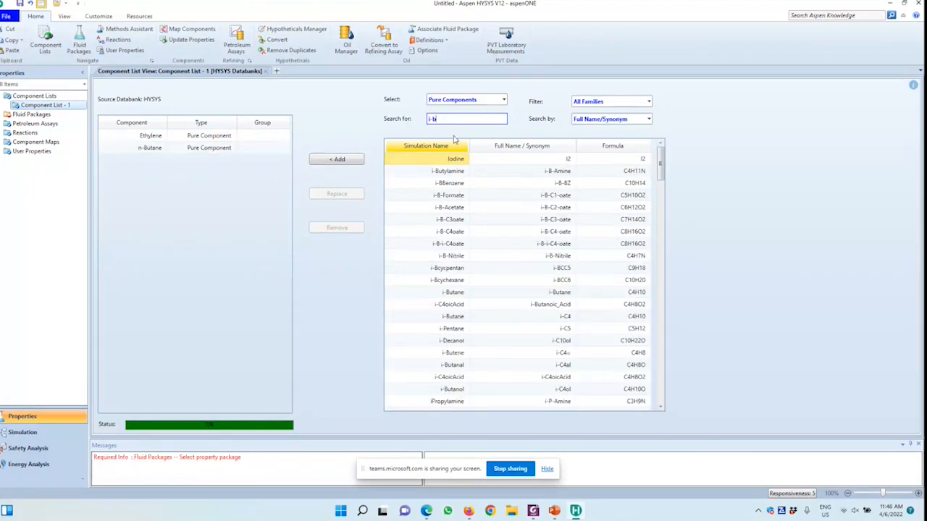
text(utane)
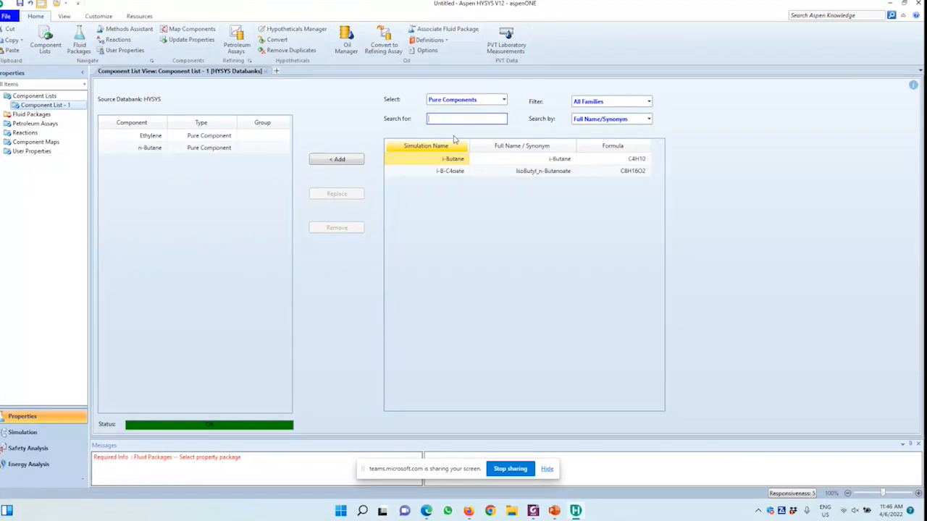
text(n-oct)
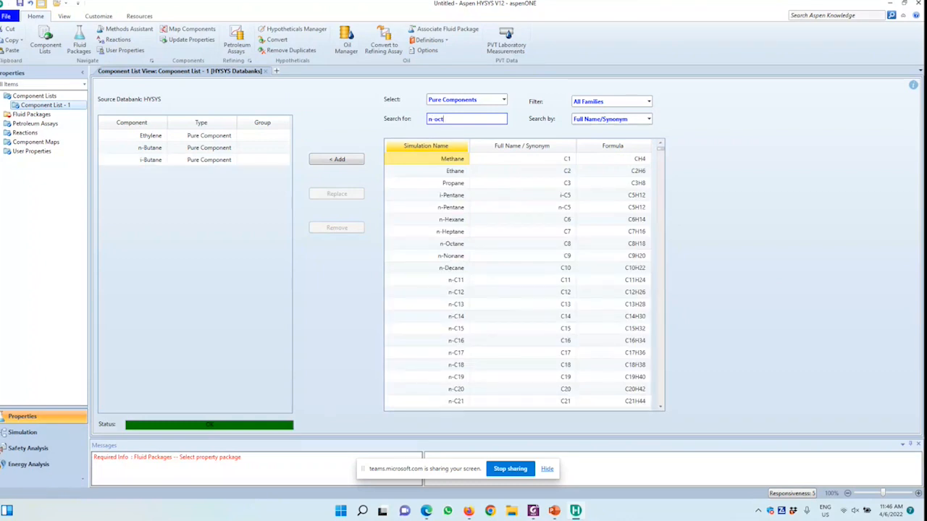
key(Return)
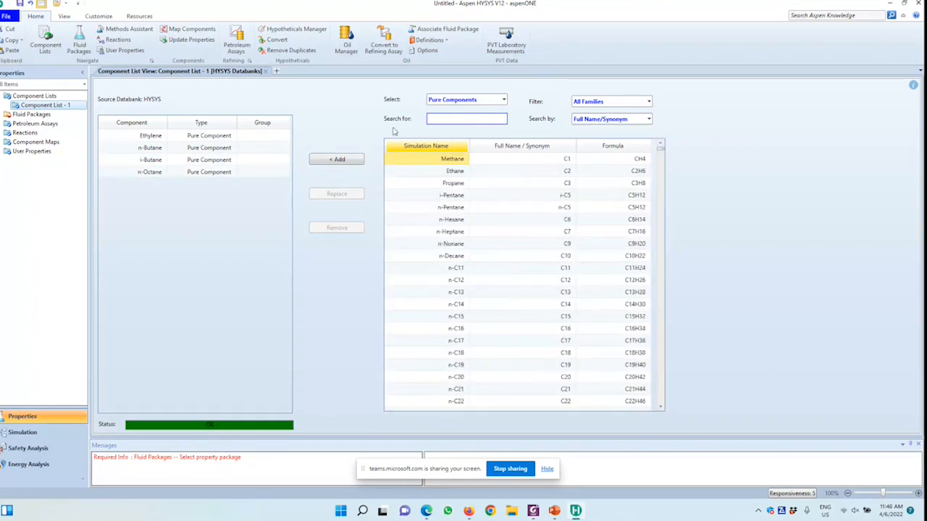
text(nitrogen)
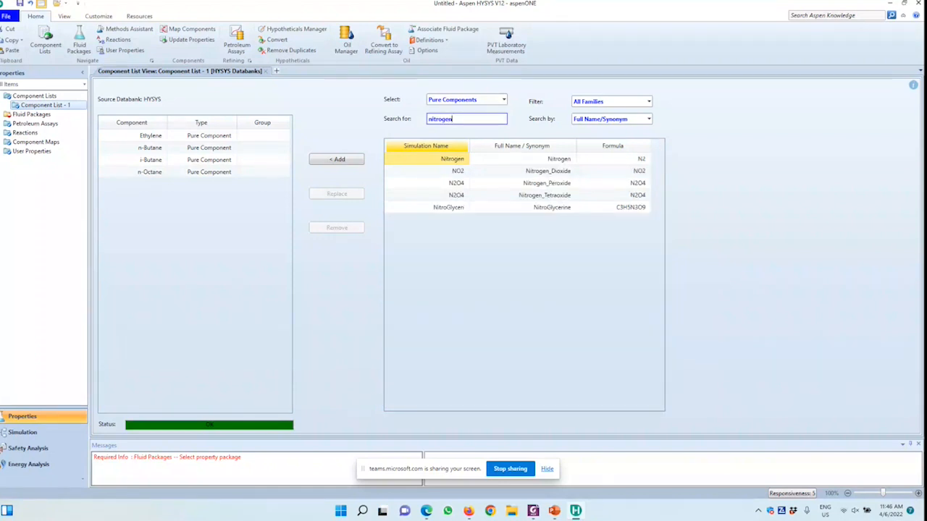
double_click(443, 159)
key(alt+Tab)
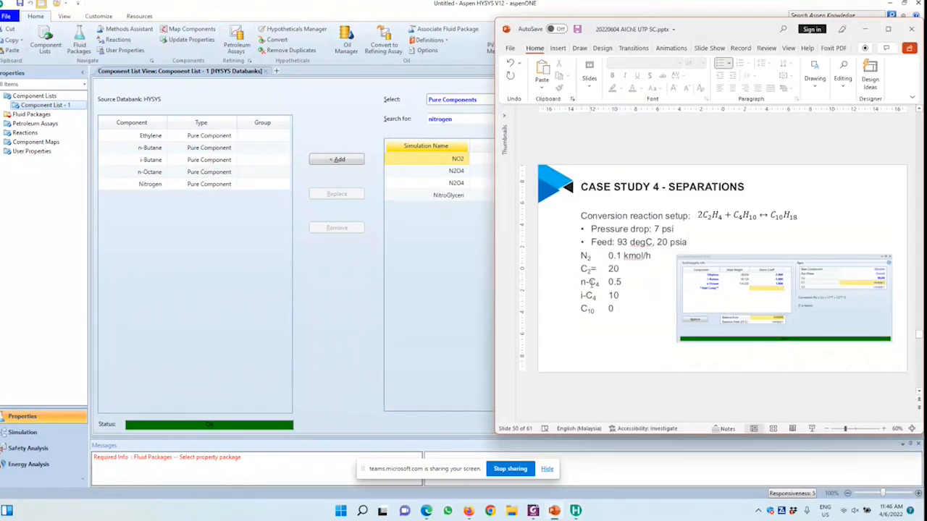
click(163, 230)
- Add a fluid package for Component List - 1 and select Peng-Robinson as its property package
click(31, 113)
click(126, 401)
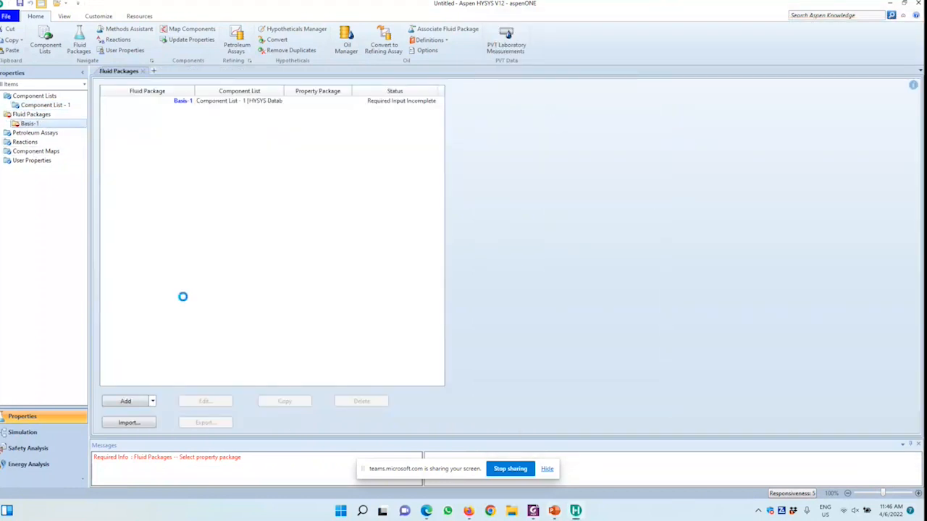
scroll(155, 325, down, 2)
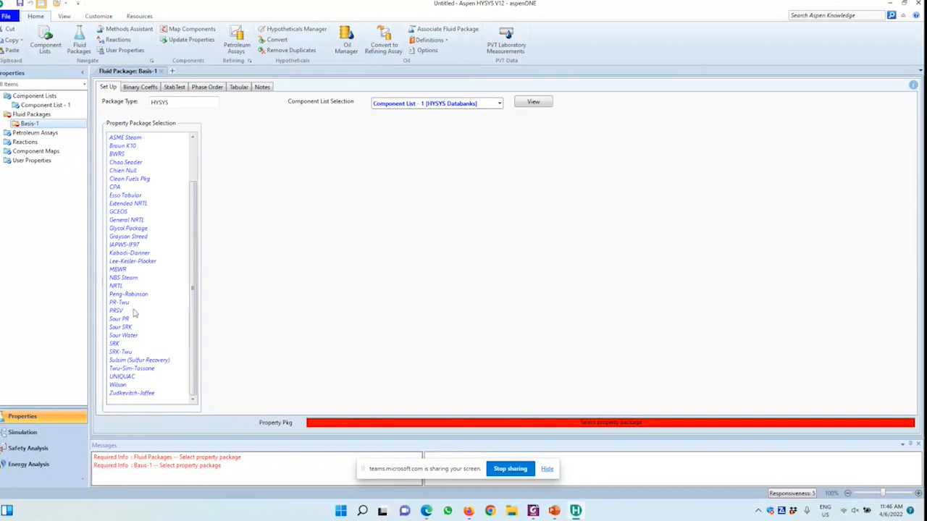
click(134, 279)
click(602, 186)
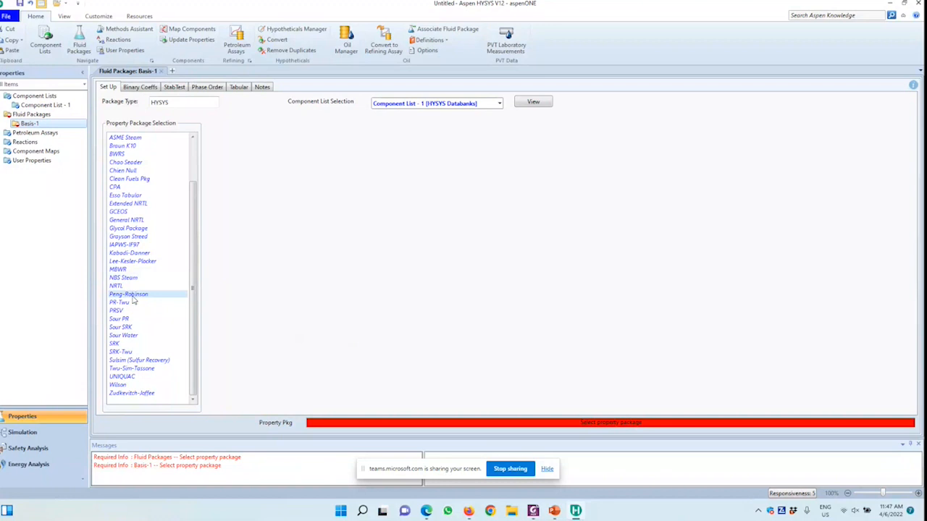
click(133, 295)
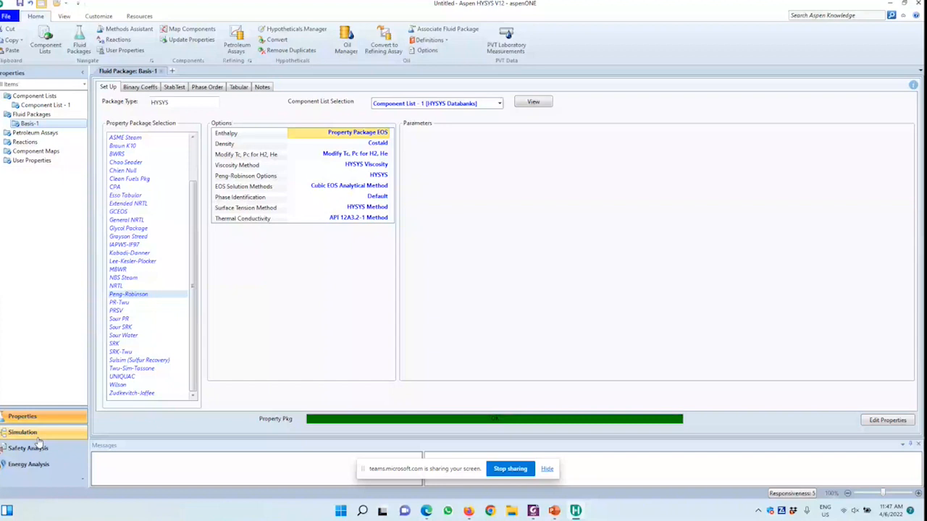
- Enter the simulation environment, place a material stream on the flowsheet and name it Feed
click(38, 437)
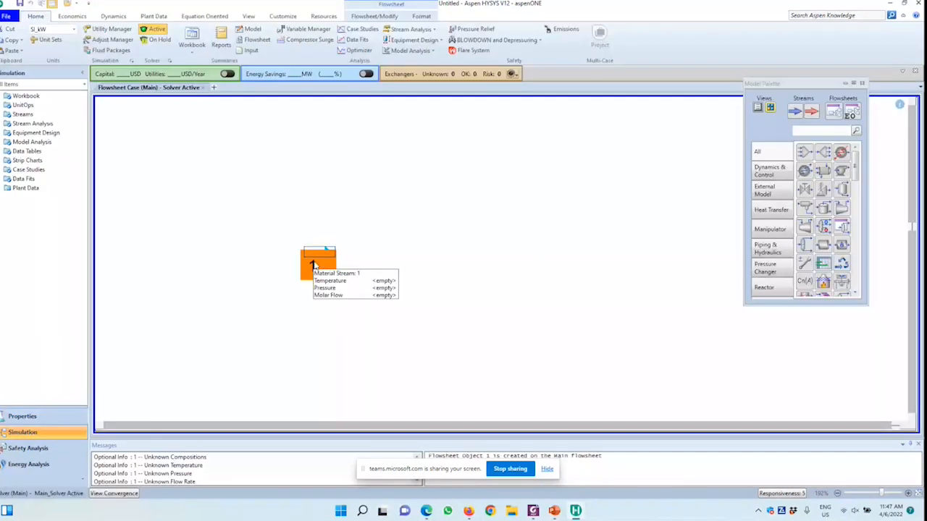
double_click(313, 264)
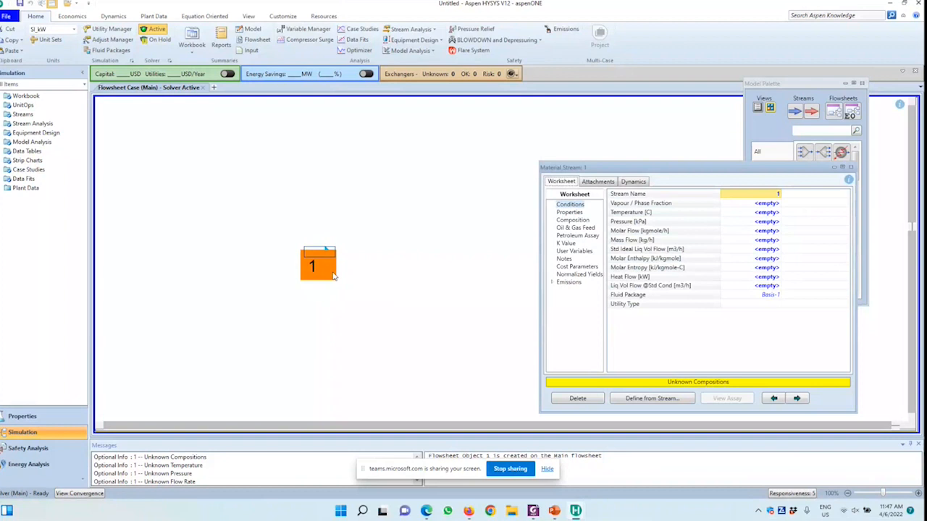
click(721, 197)
text(F)
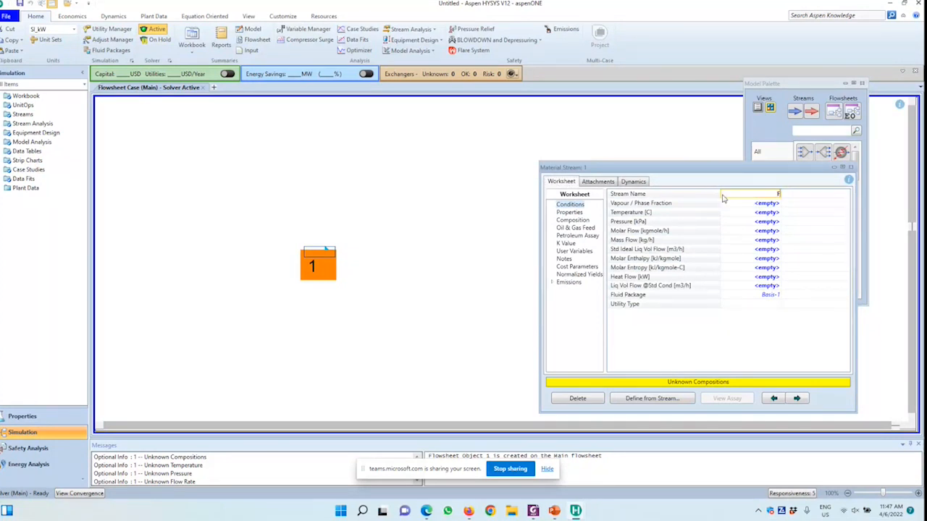
- Check the feed conditions on the case study slide and set the Feed stream's temperature to 93 °C
key(alt+Tab)
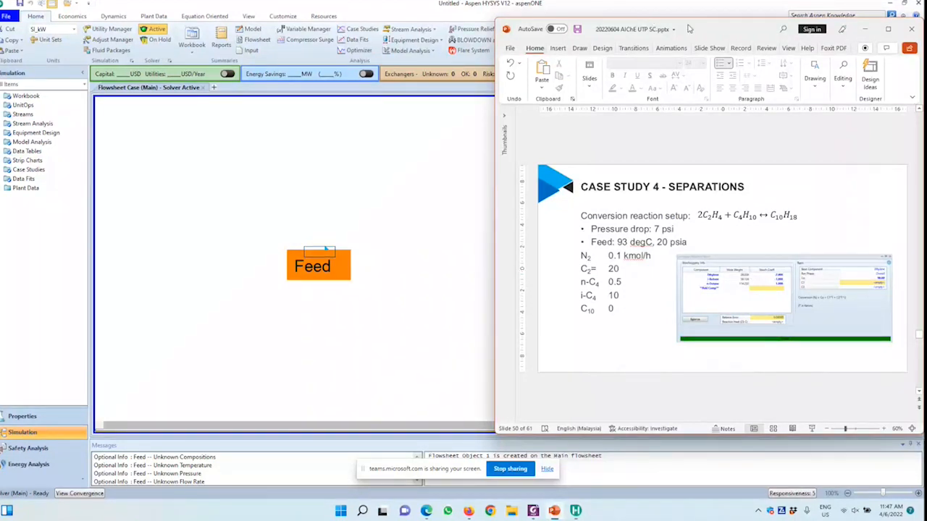
drag(688, 28, 764, 342)
click(643, 173)
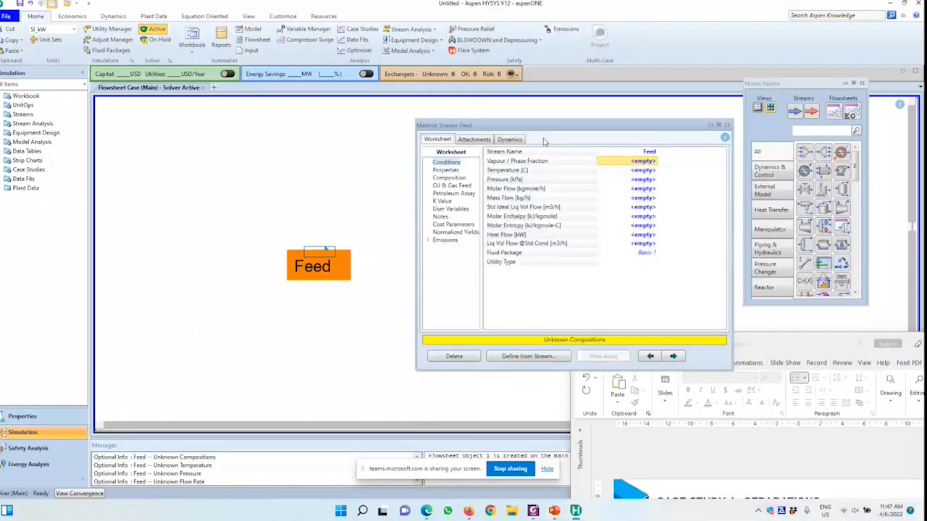
click(643, 171)
text(93)
key(Return)
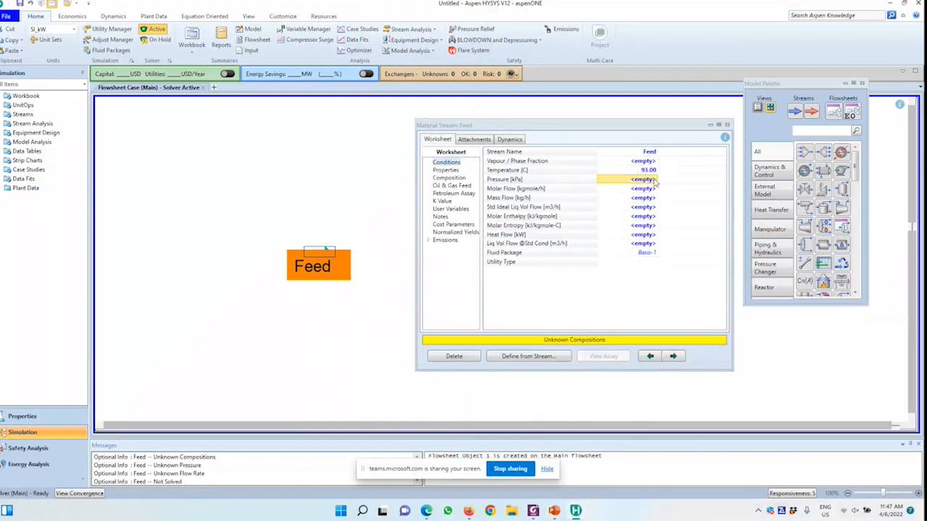
- Set the Feed stream's pressure to 20 psia
click(651, 180)
click(592, 180)
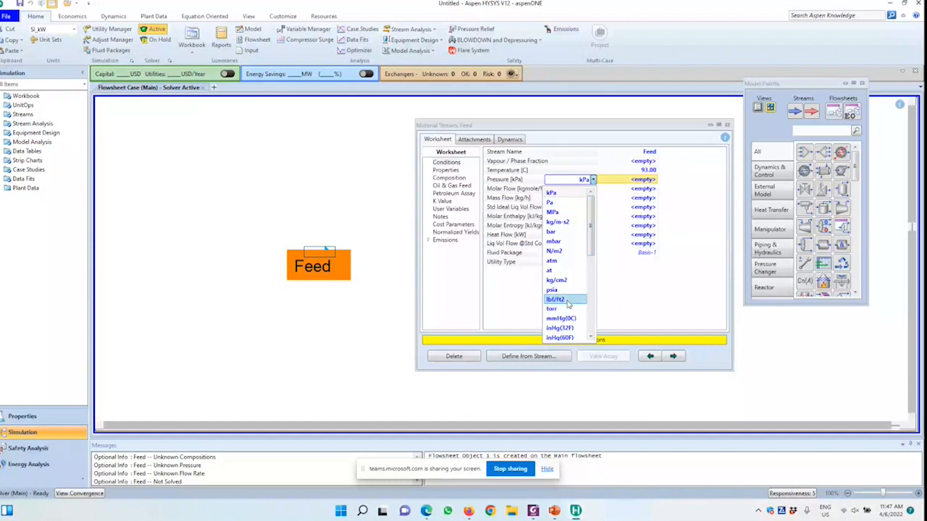
scroll(568, 304, down, 1)
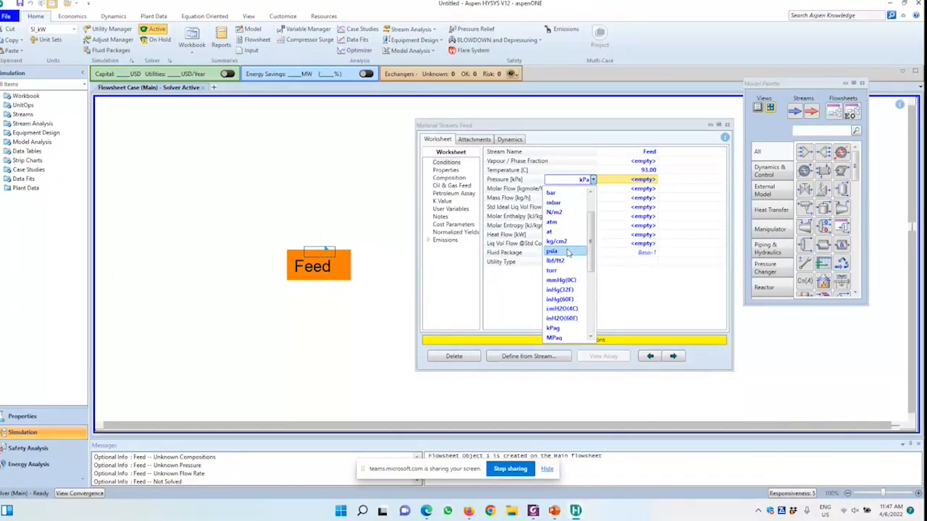
click(568, 252)
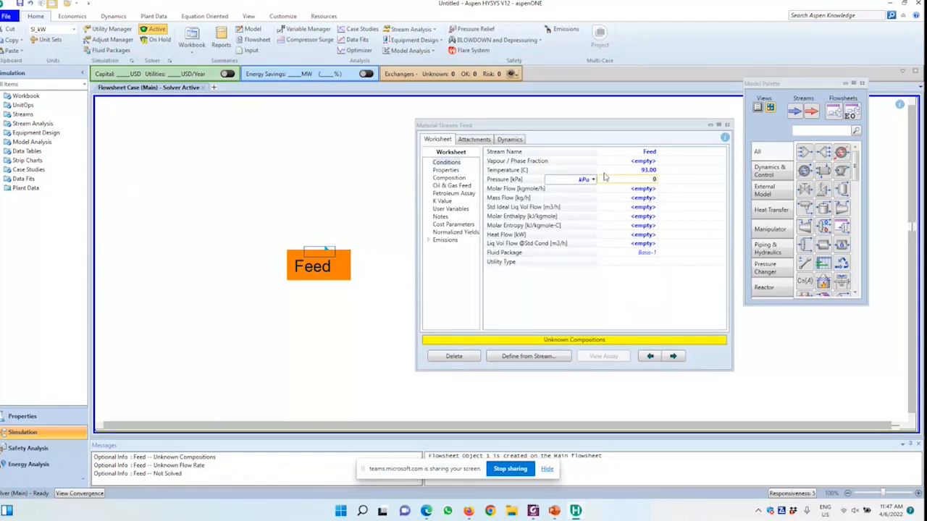
text(20)
click(593, 180)
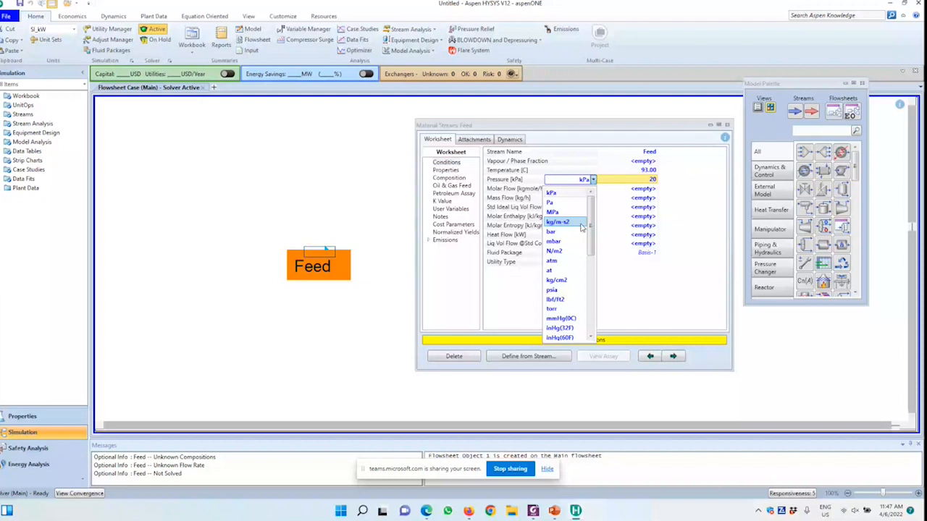
click(571, 261)
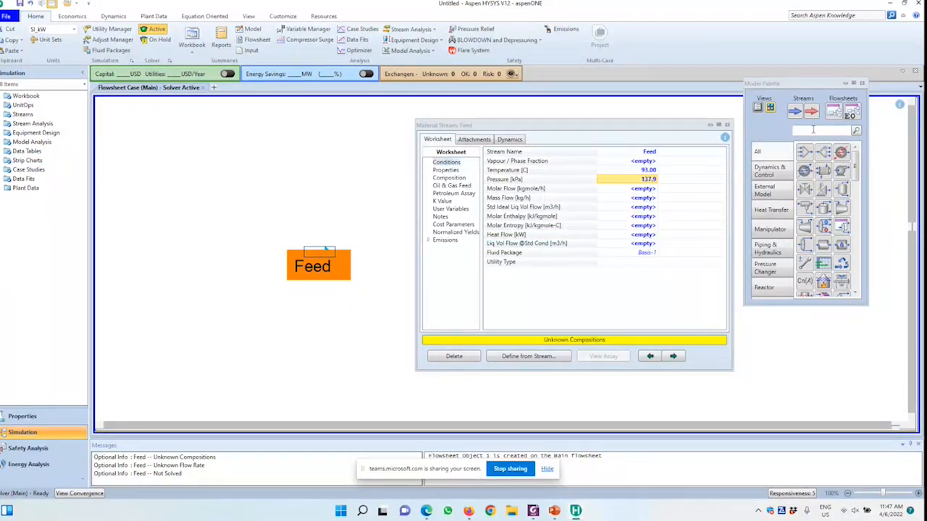
- Consult the feed flows on the case study slide and open the Feed stream's composition for editing
key(alt+Tab)
drag(789, 348, 845, 50)
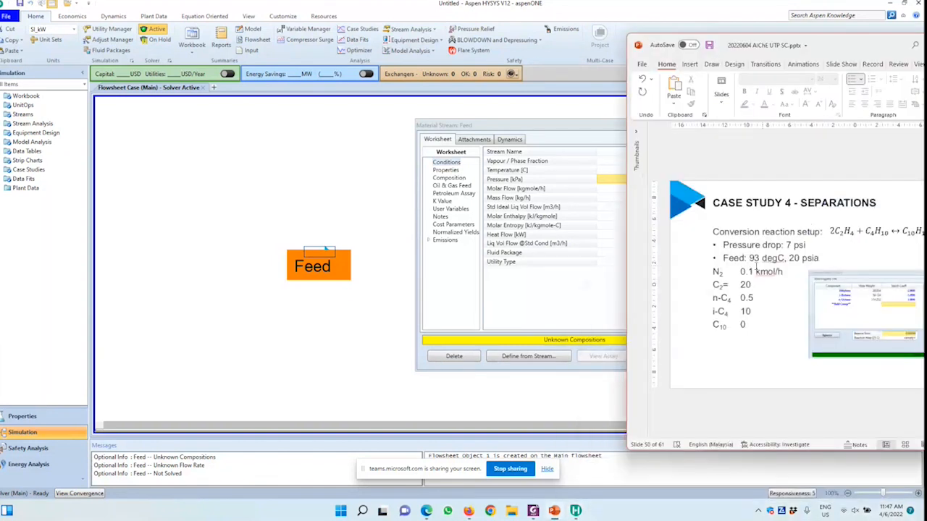
click(521, 170)
click(449, 177)
click(509, 322)
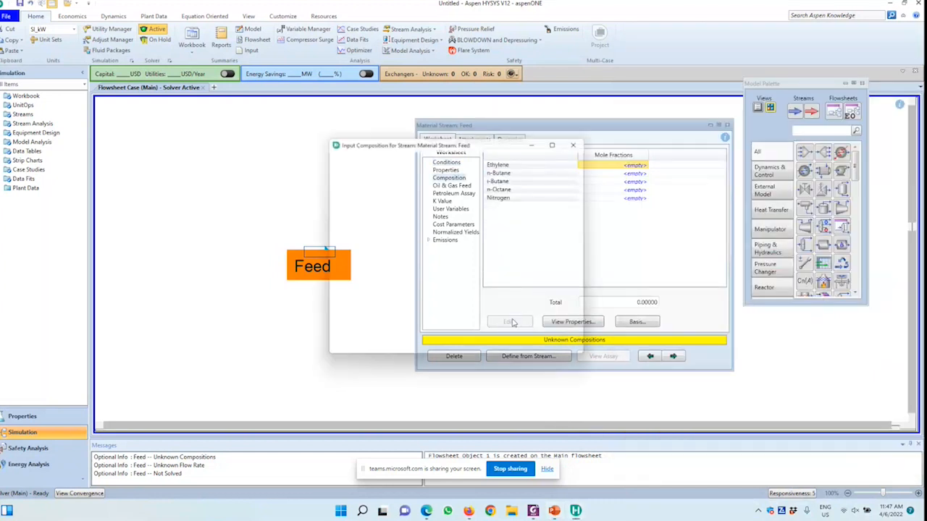
click(608, 155)
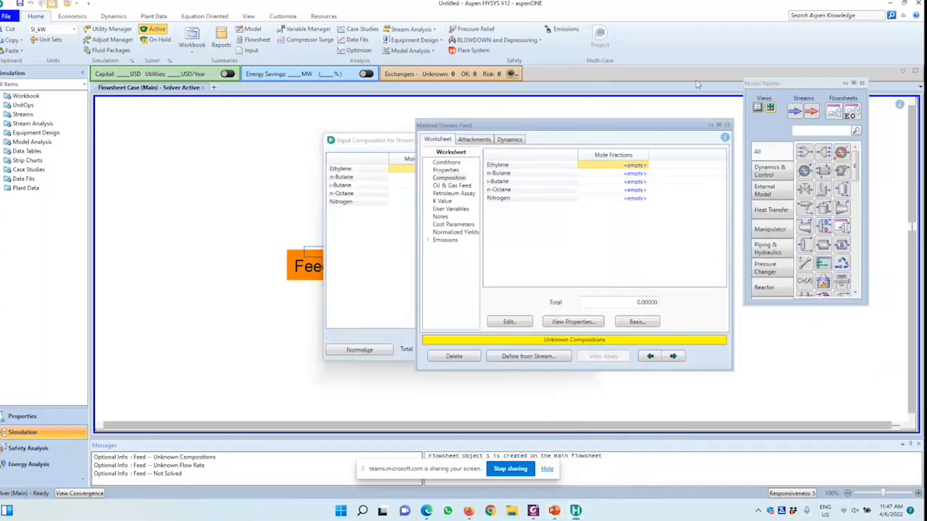
- Arrange the HYSYS flowsheet and the case study presentation side by side, each filling half of the screen
key(alt+Tab)
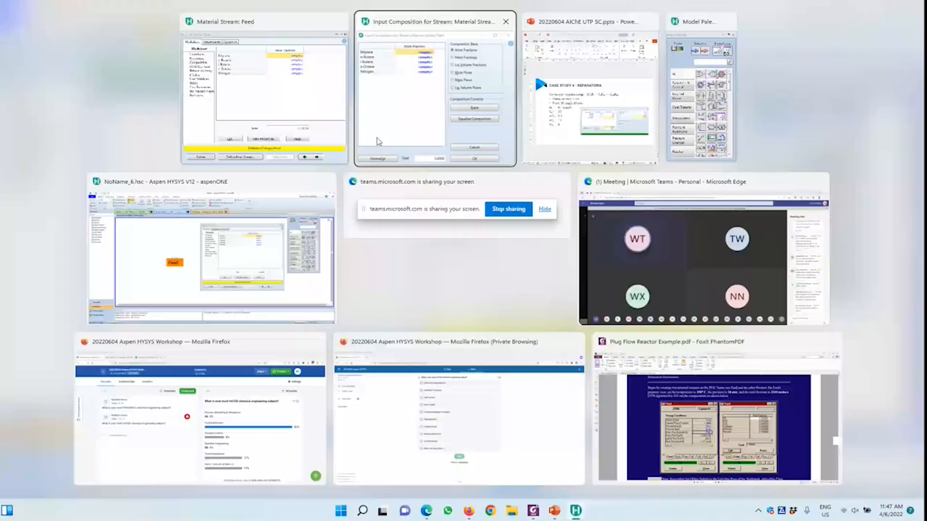
click(579, 161)
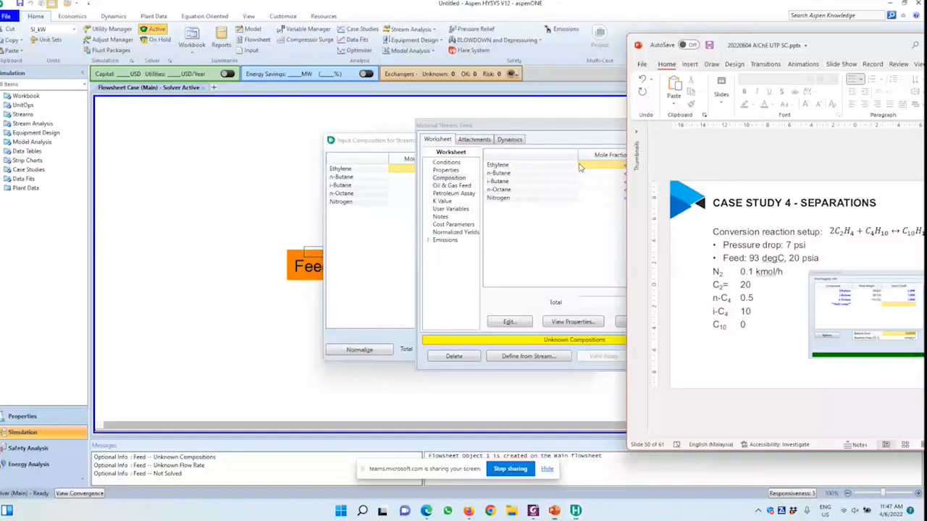
key(super+Right)
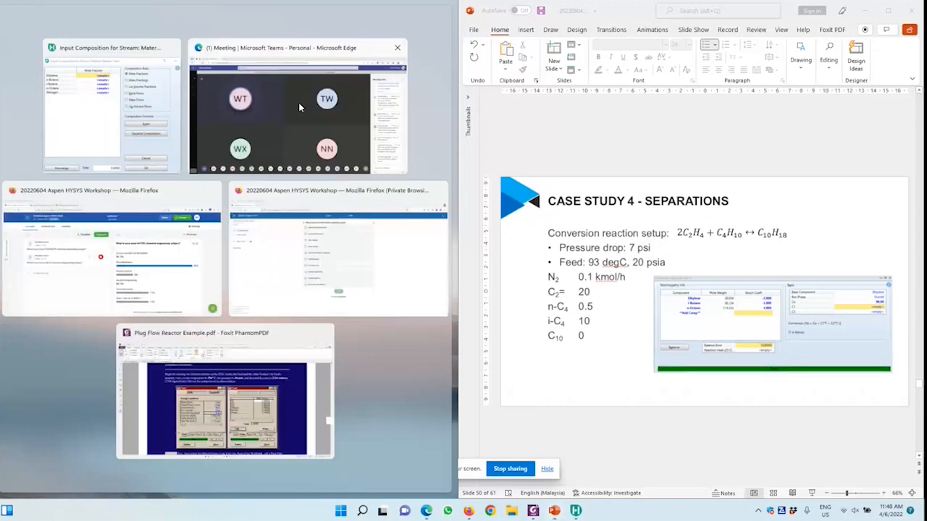
key(alt+Tab)
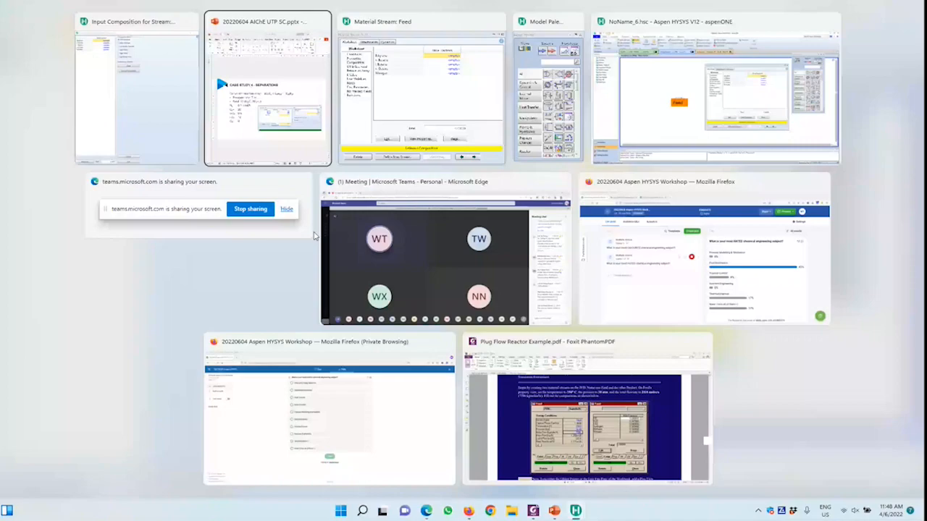
click(118, 87)
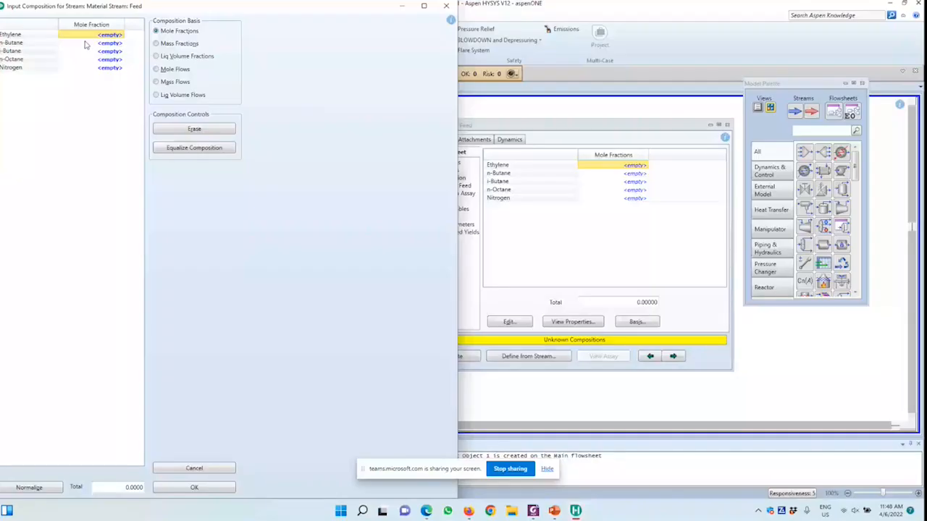
key(super+Right)
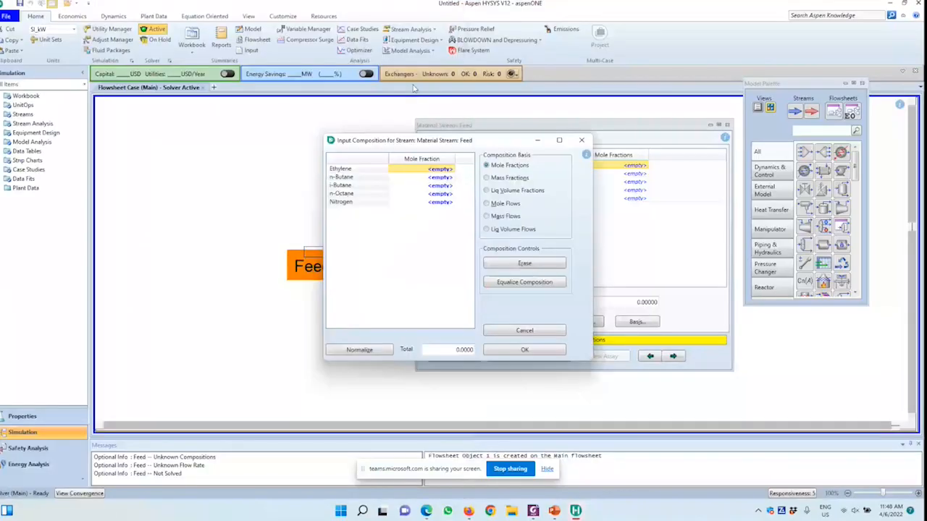
click(541, 10)
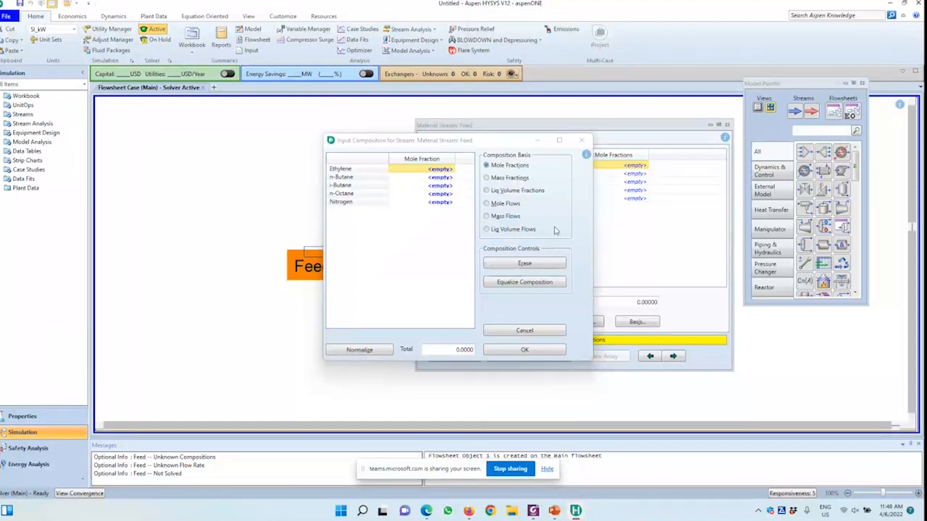
drag(541, 5, 545, 63)
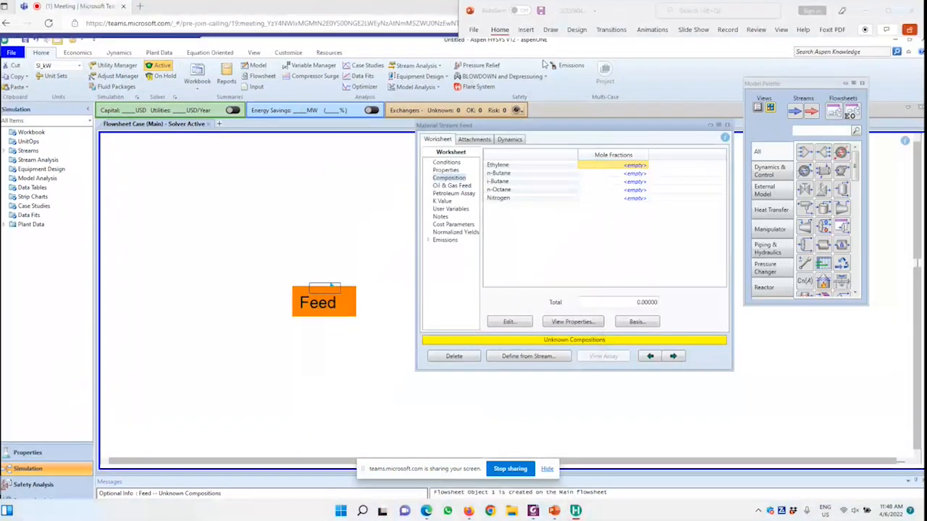
key(super+Left)
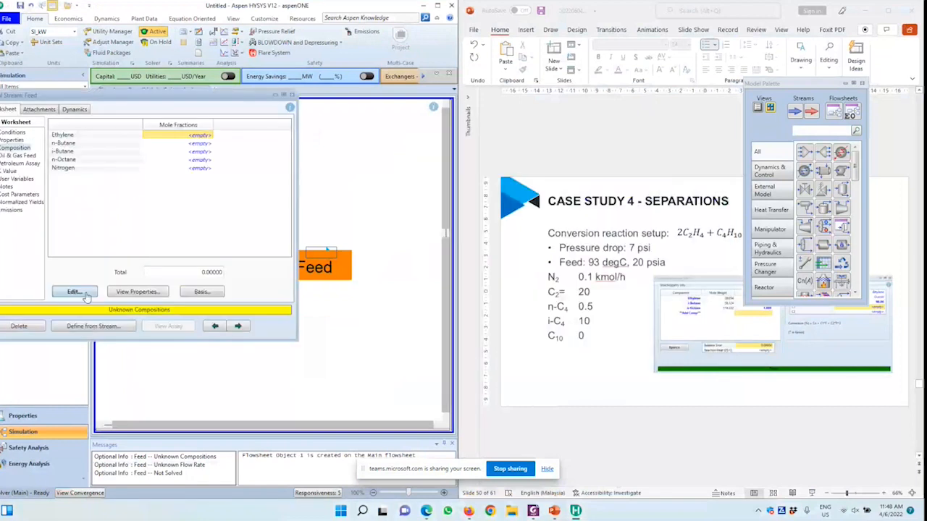
- Switch the Feed stream's composition basis to mole flows and enter 20 kgmole/h for Ethylene and 0.5 kgmole/h for n-Butane
click(74, 291)
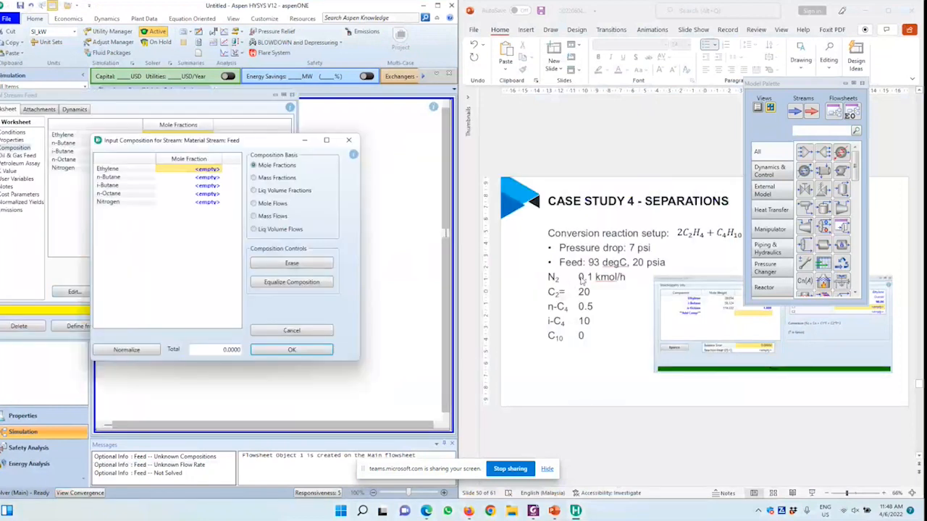
click(280, 203)
text(20)
key(Return)
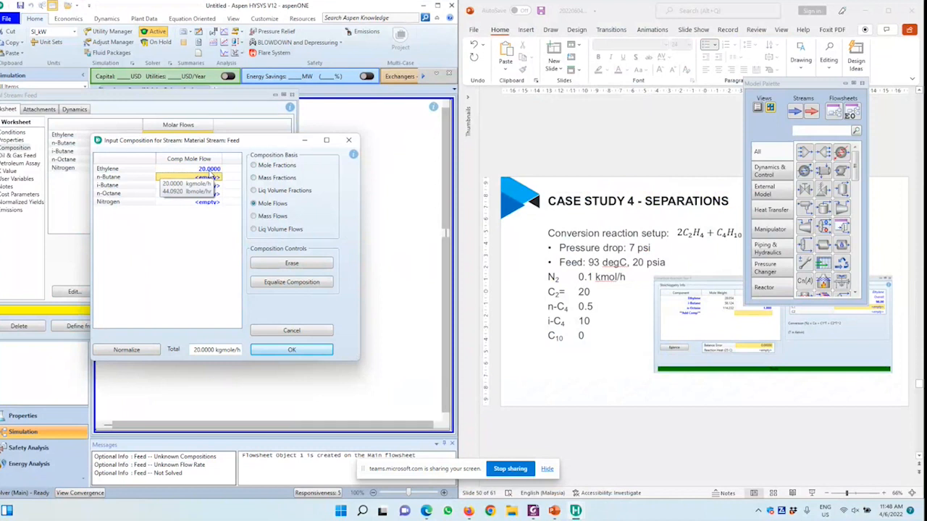
text(0.5)
key(Return)
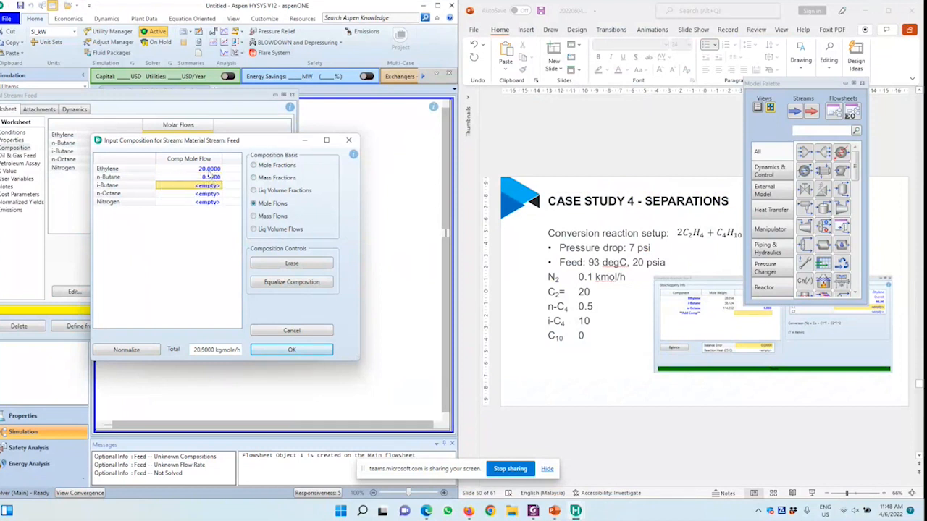
- Complete the Feed composition with mole flows of 10 for i-Butane, 0 for n-Octane and 0.1 kgmole/h for Nitrogen
text(10)
key(Return)
text(0)
key(Return)
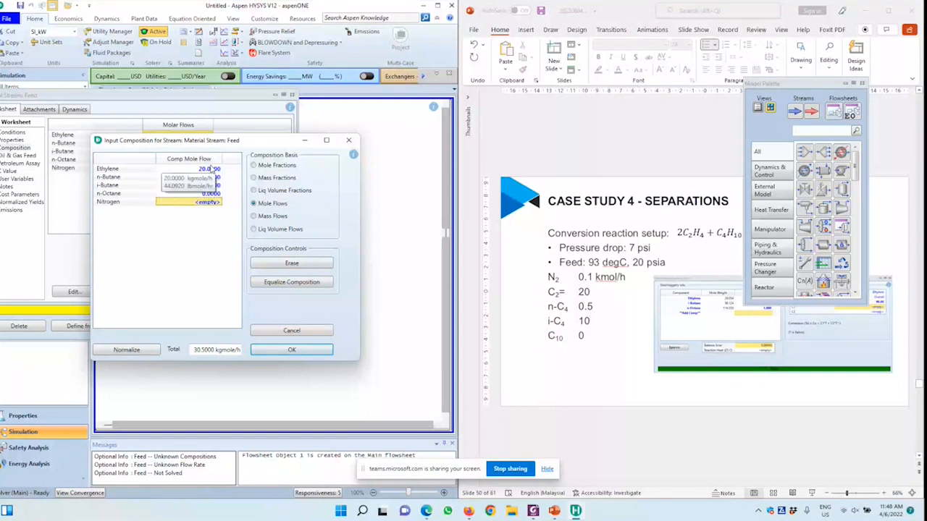
text(0.1)
key(Return)
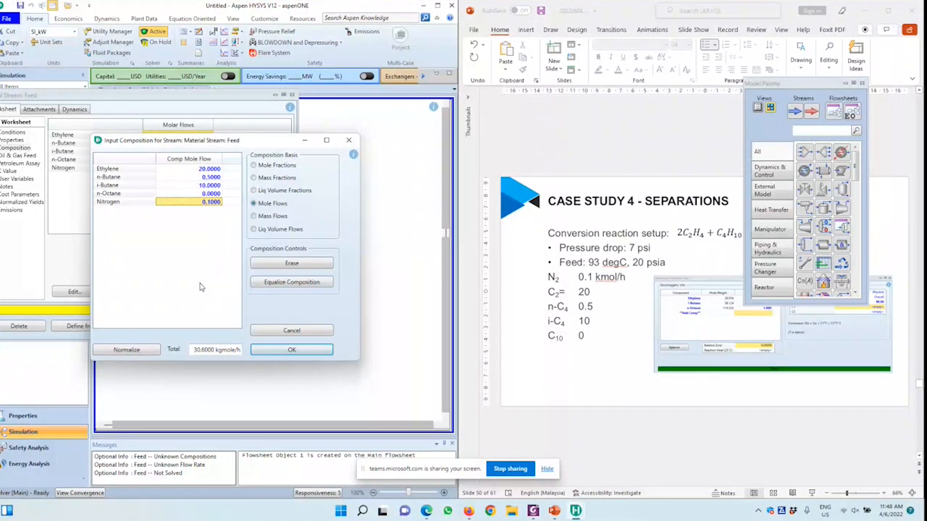
click(292, 349)
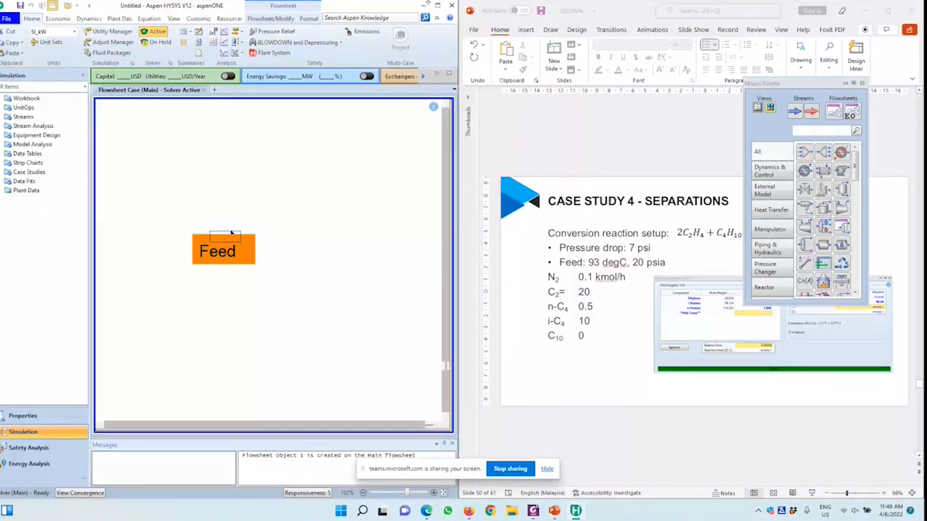
- Place a conversion reactor on the flowsheet and arrange it just downstream of the Feed stream
key(F4)
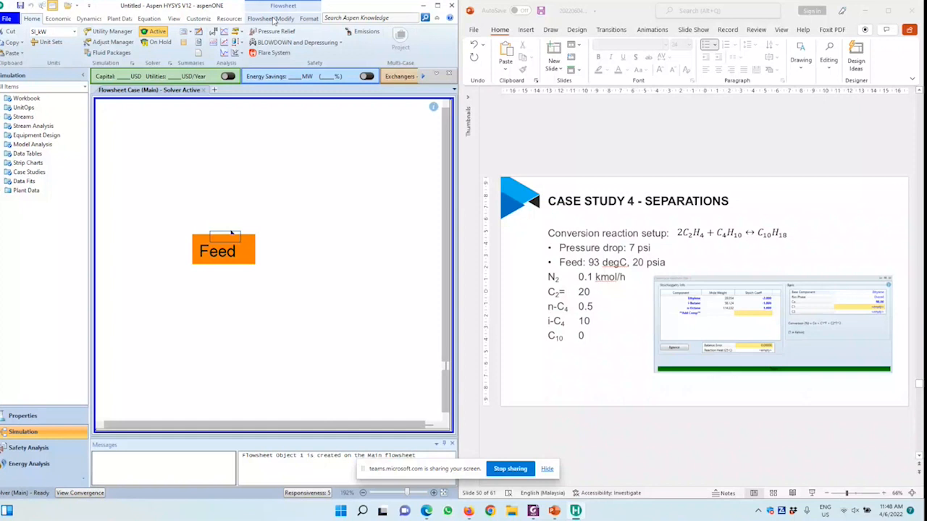
click(265, 144)
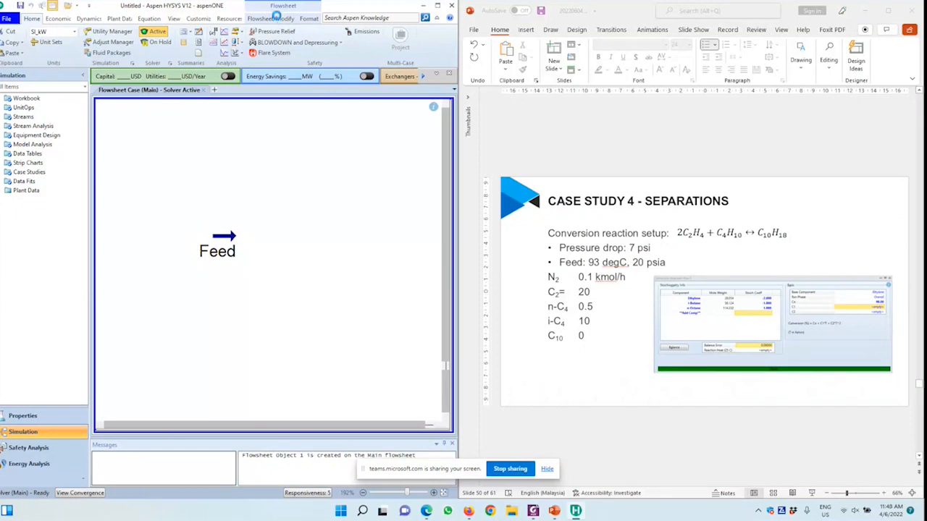
drag(791, 74, 407, 128)
click(385, 330)
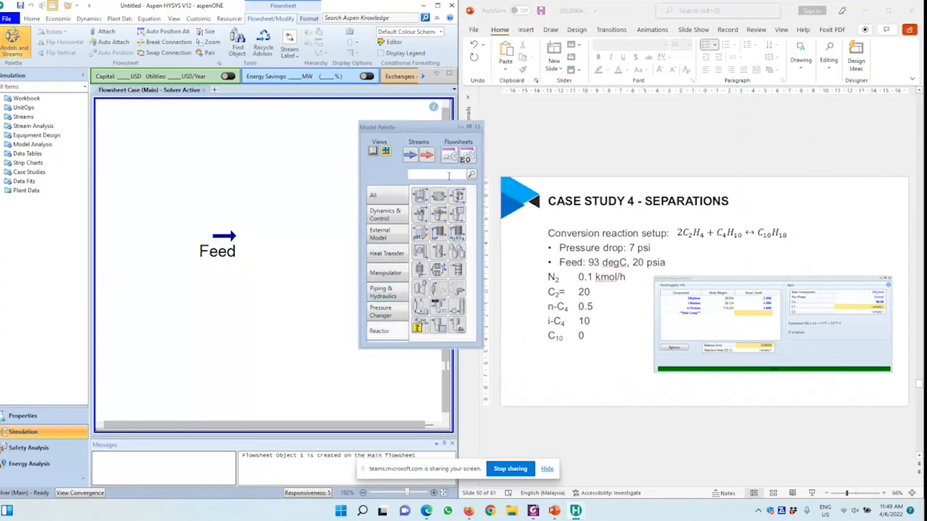
drag(440, 219, 244, 296)
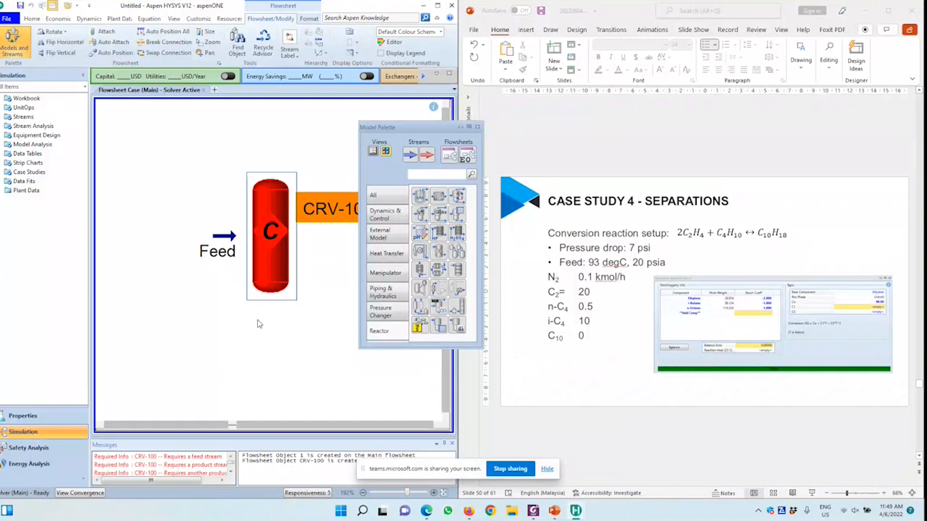
drag(217, 246, 129, 245)
drag(275, 213, 186, 230)
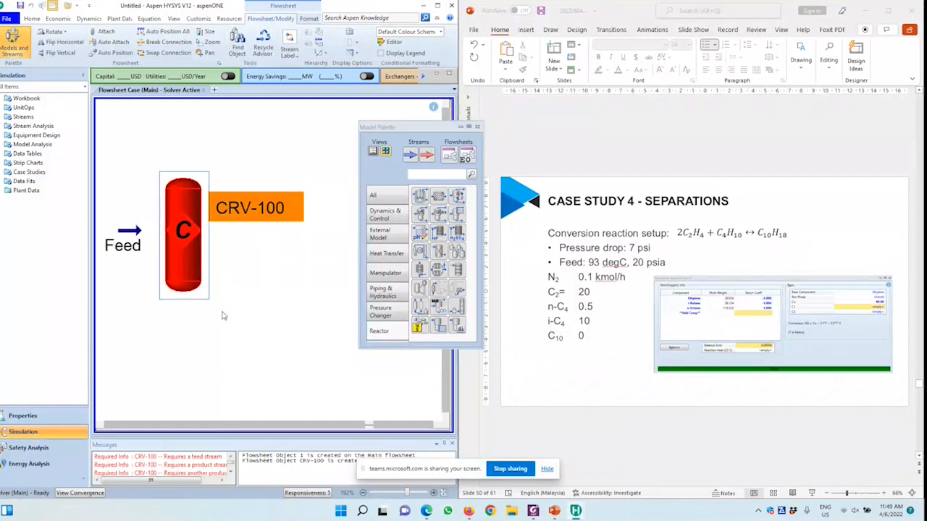
- Open the conversion reactor's connections and attach the Feed stream as its inlet
double_click(179, 238)
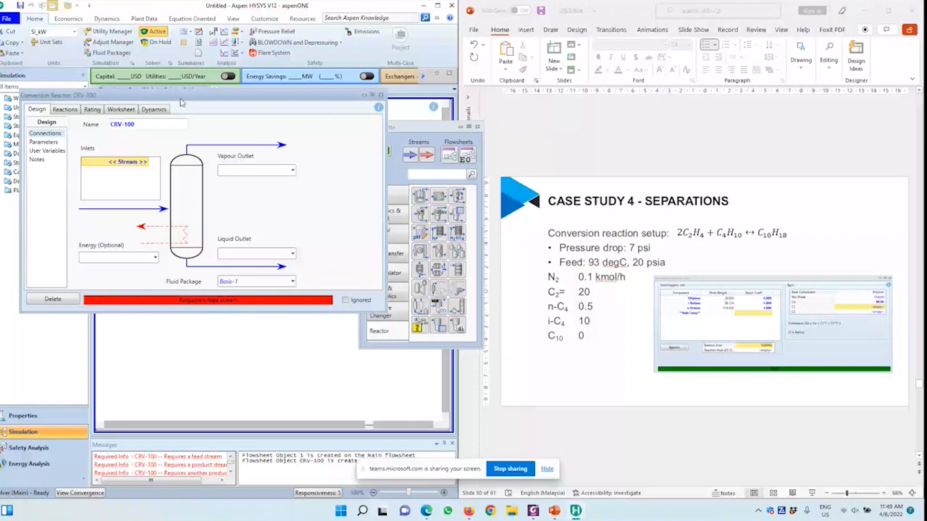
drag(181, 102, 421, 259)
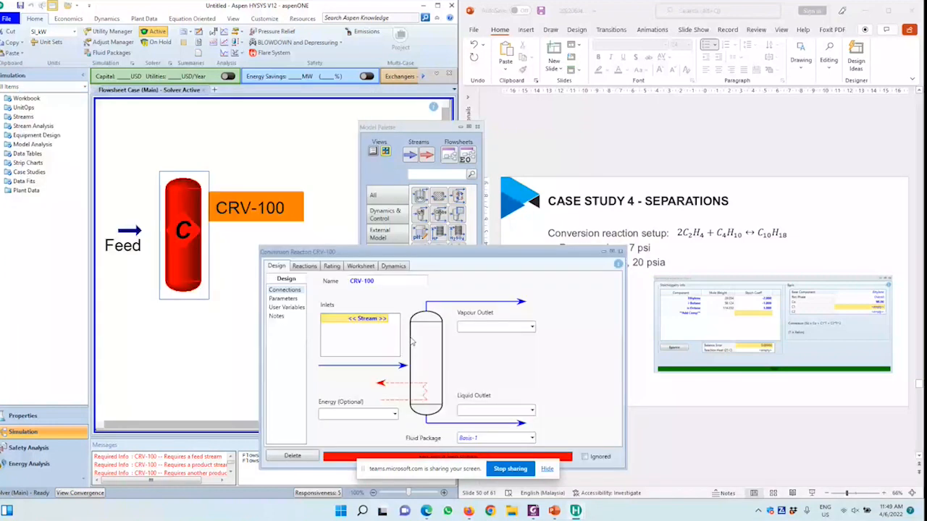
click(366, 319)
click(375, 331)
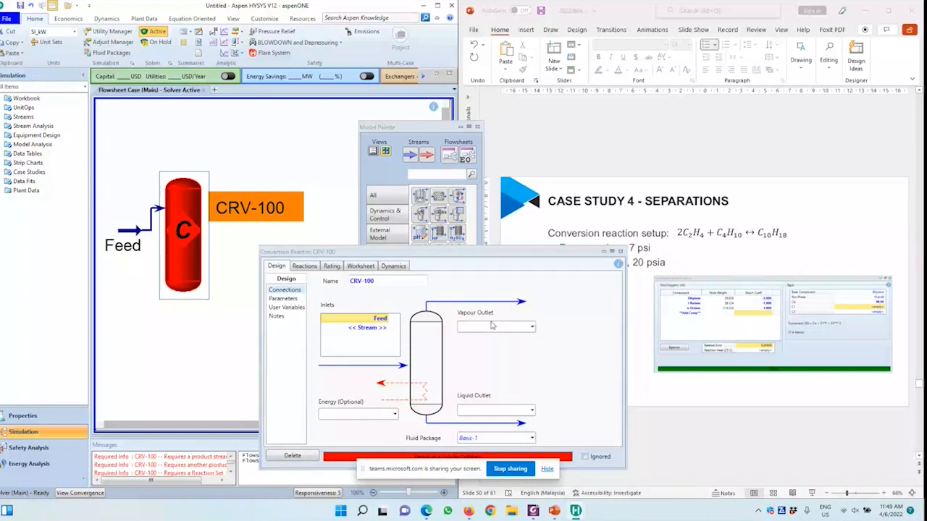
- Name the reactor's vapour outlet stream Product V and its liquid outlet stream Product L
text(Product V)
key(Return)
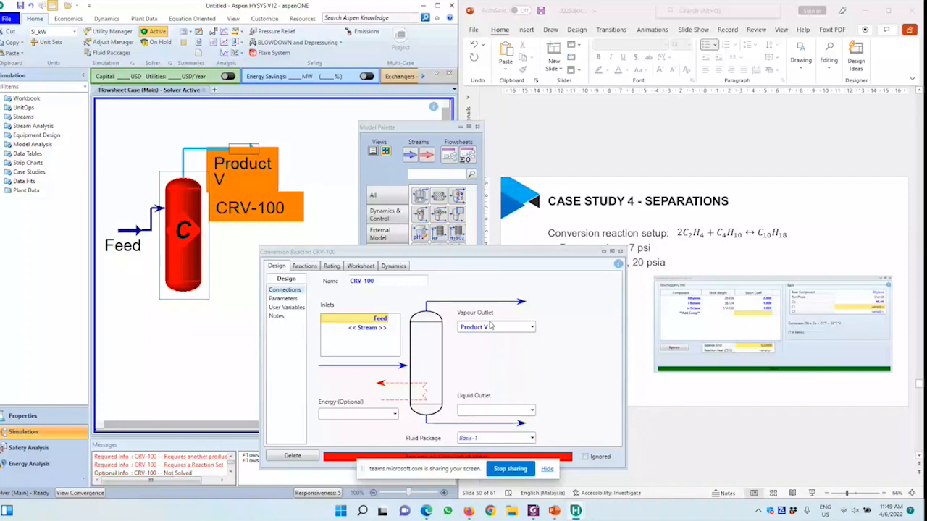
click(475, 409)
text(Product L)
key(Return)
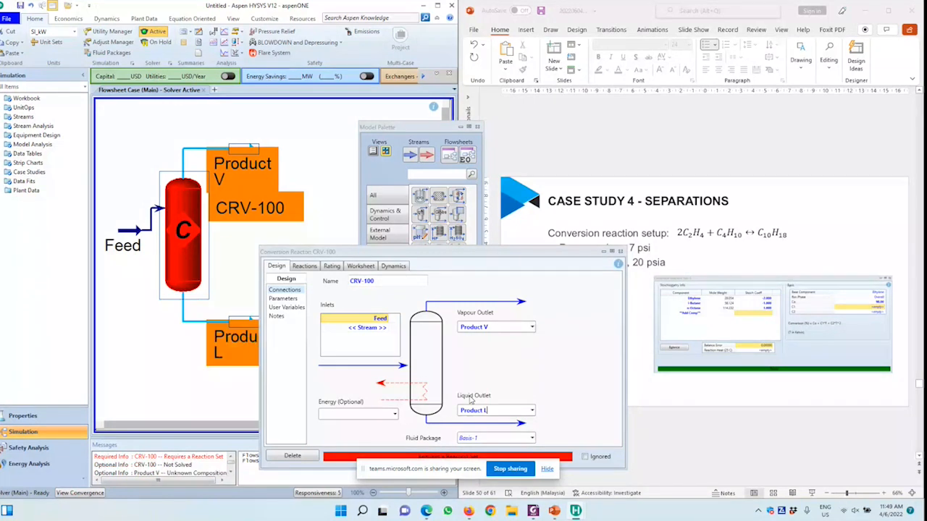
- Check the reactor's available reaction sets, then create a set in the properties environment and add a HYSYS Conversion reaction
click(305, 265)
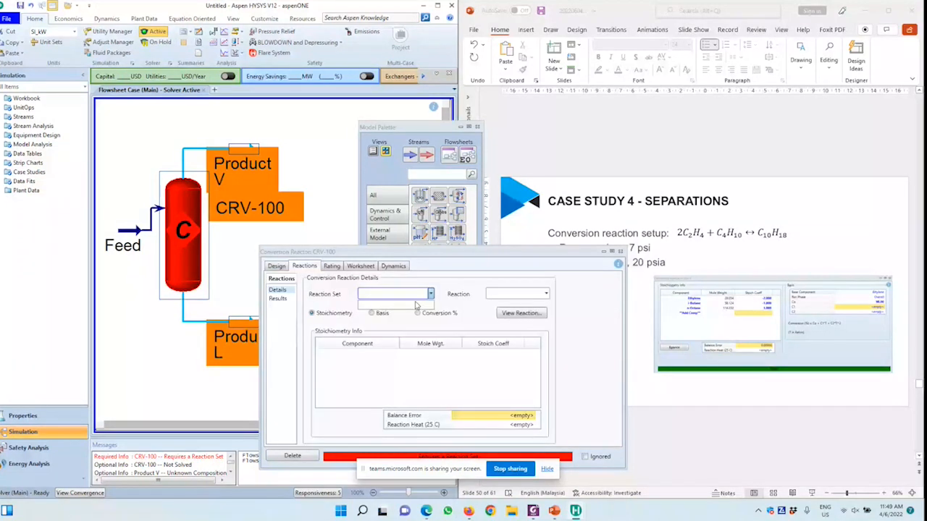
click(416, 304)
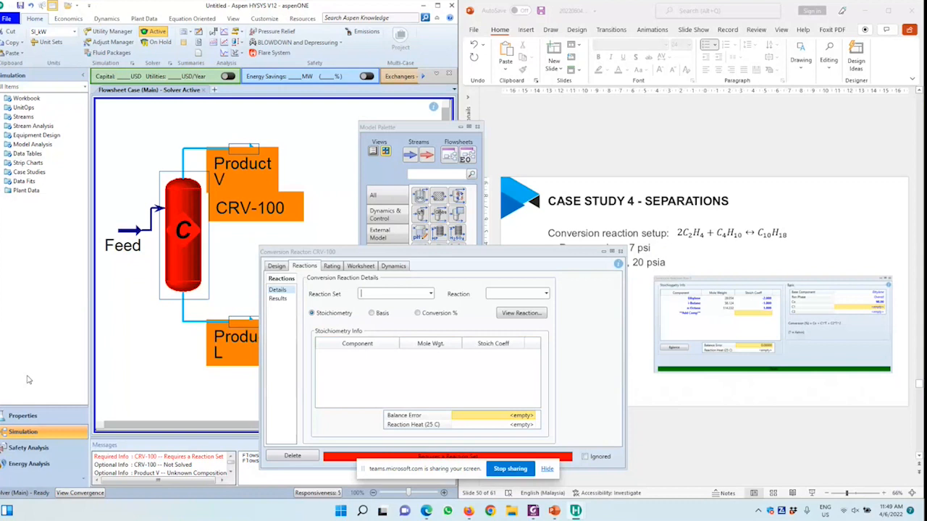
click(112, 181)
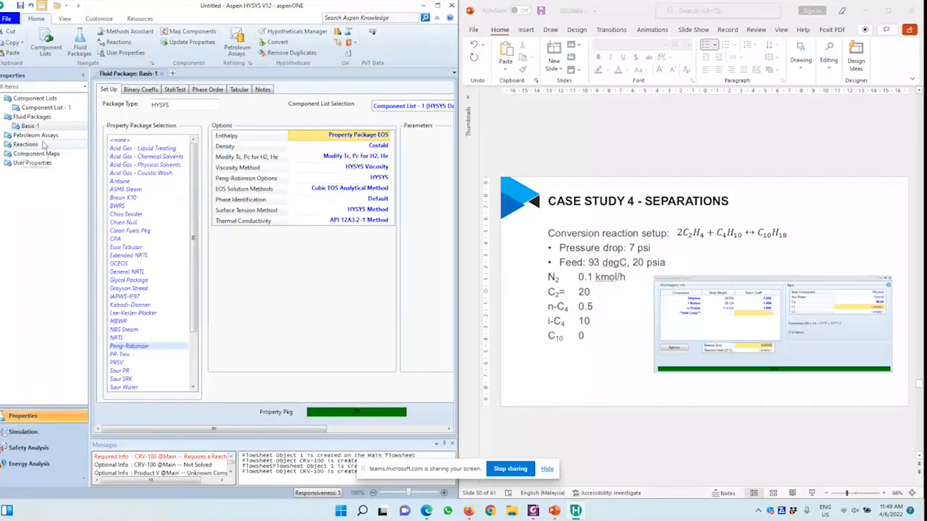
click(42, 144)
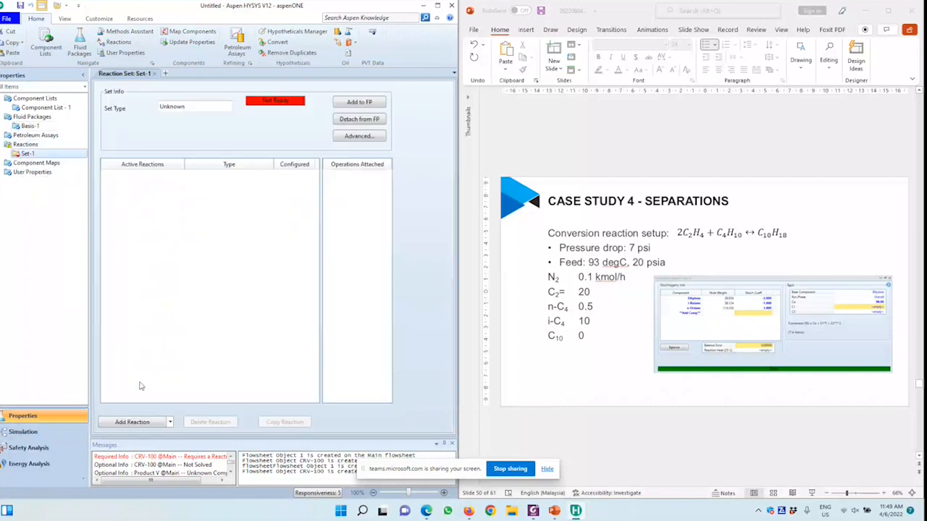
click(132, 422)
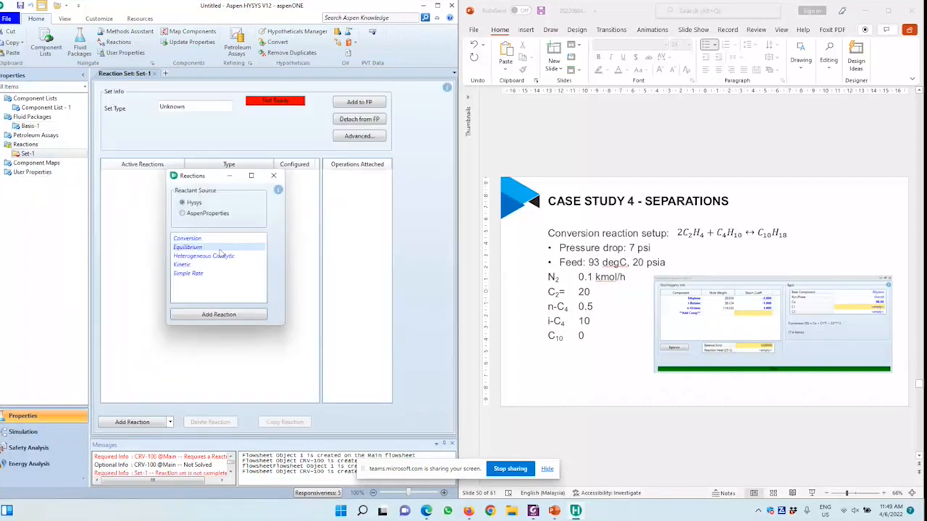
click(210, 314)
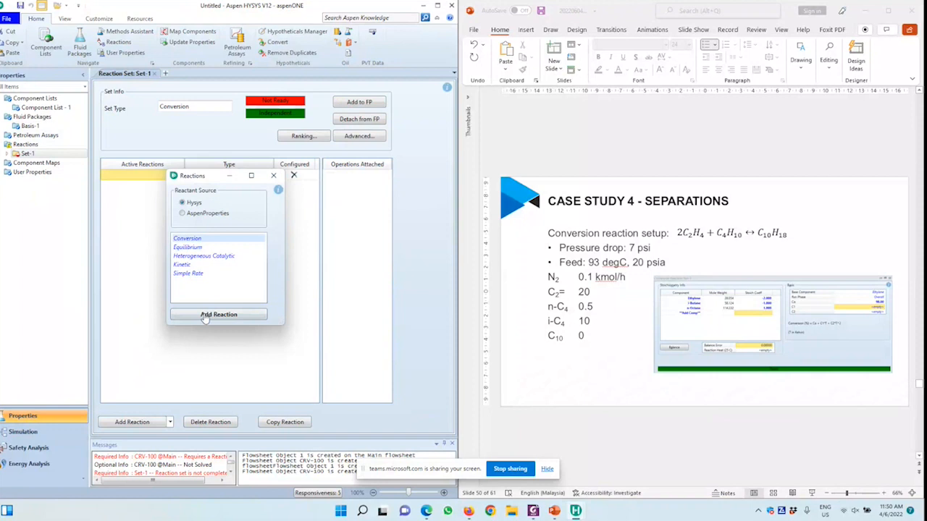
click(272, 176)
- Open the new conversion reaction and add Ethylene with a stoichiometric coefficient of -2
double_click(171, 176)
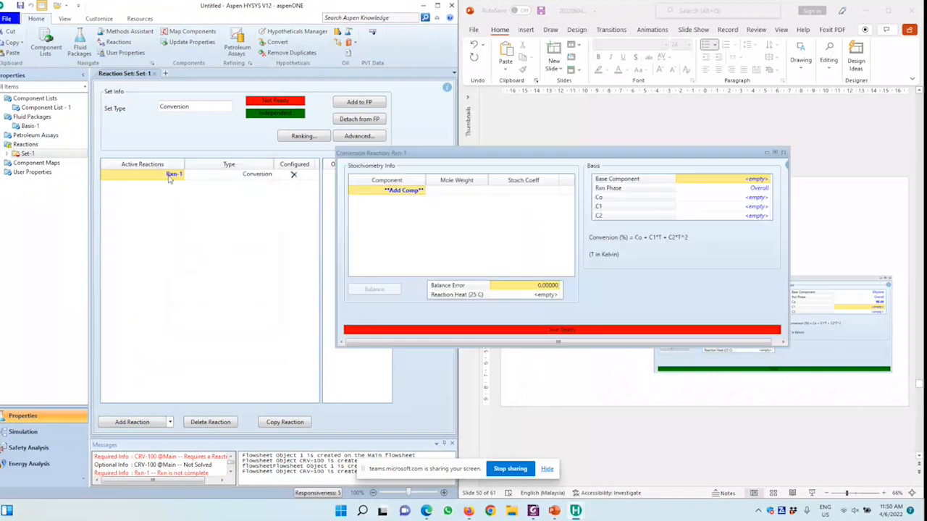
drag(379, 157, 124, 95)
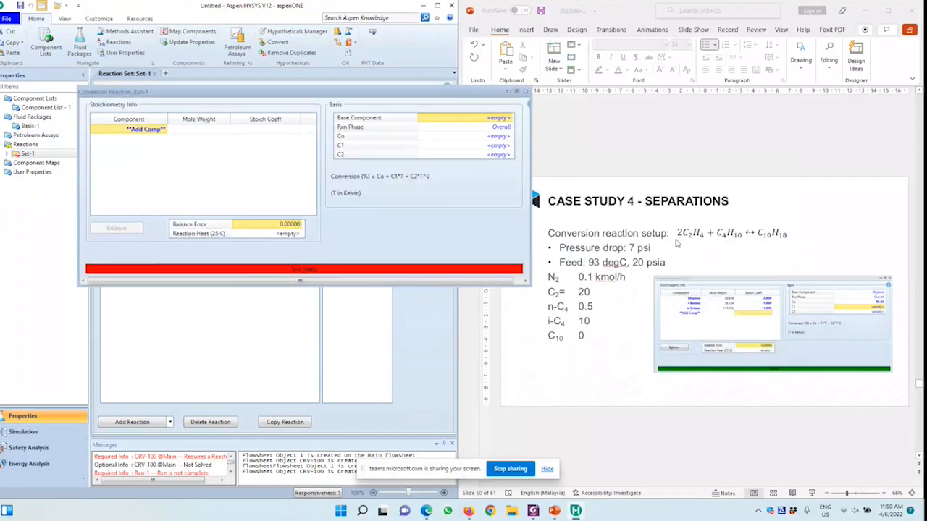
click(145, 129)
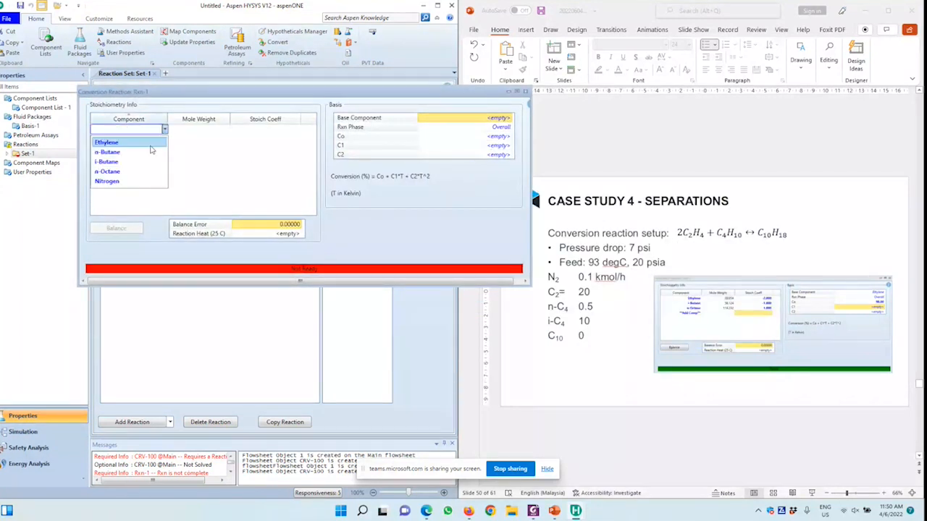
click(109, 137)
click(264, 130)
text(-2)
key(Return)
- Add n-Butane with a stoichiometric coefficient of -1 and n-Octane with a coefficient of 1 to the reaction
click(163, 138)
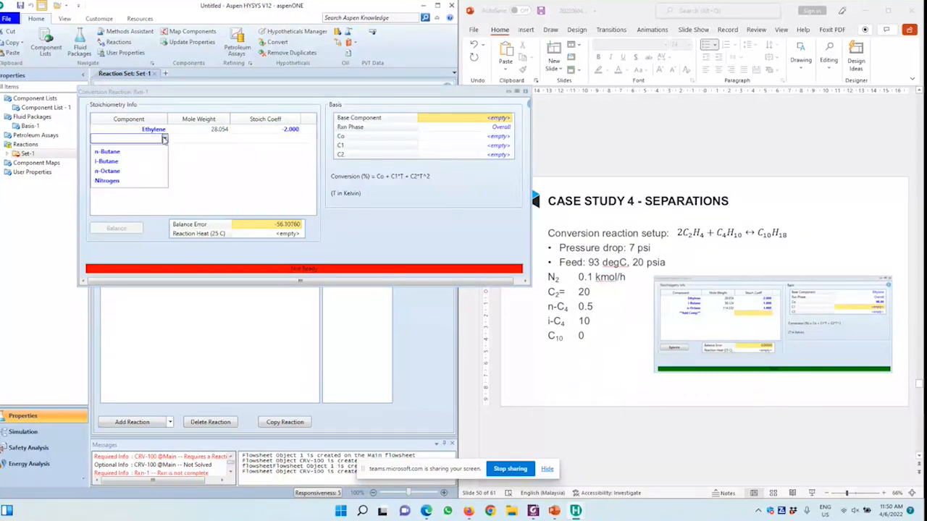
click(109, 151)
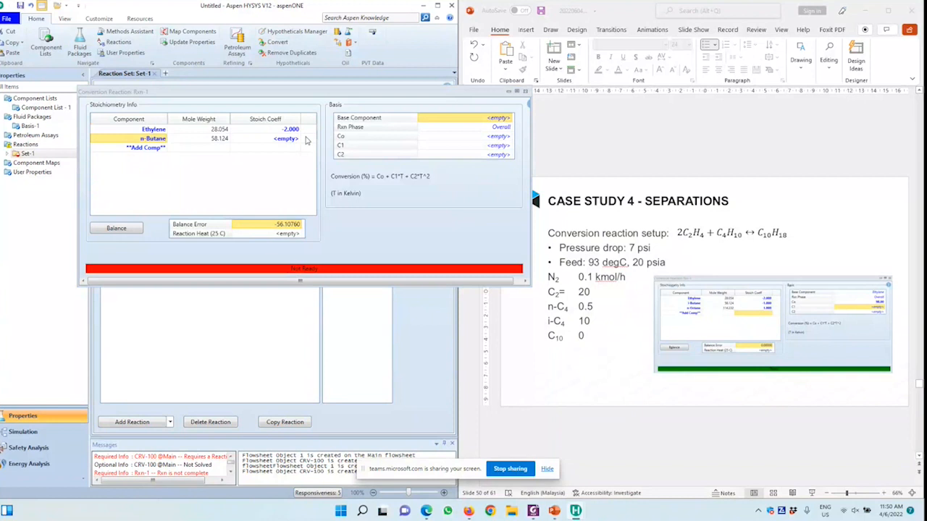
text(-1)
key(Return)
click(161, 148)
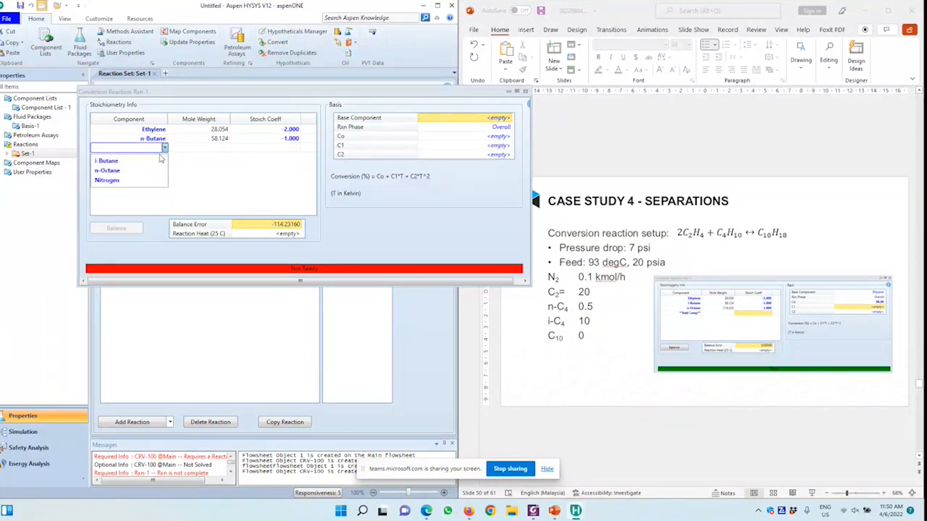
click(108, 170)
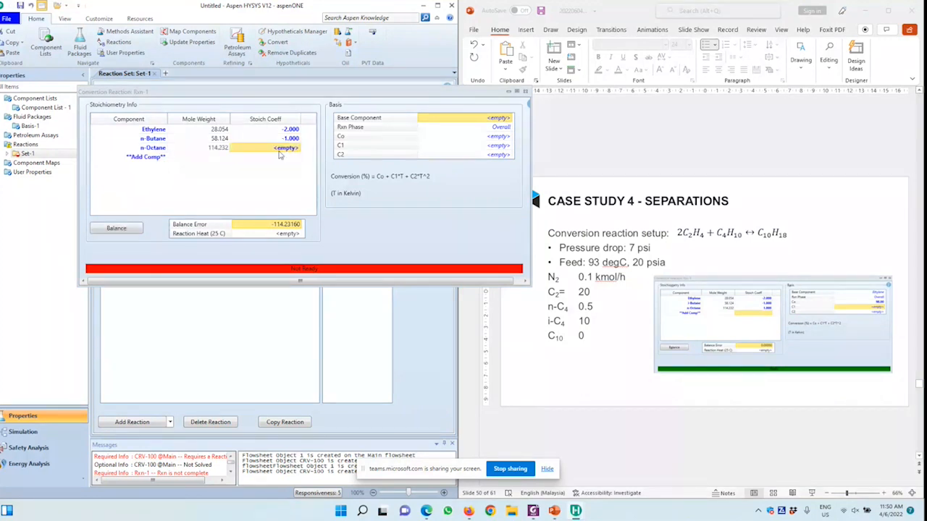
click(279, 149)
text(1)
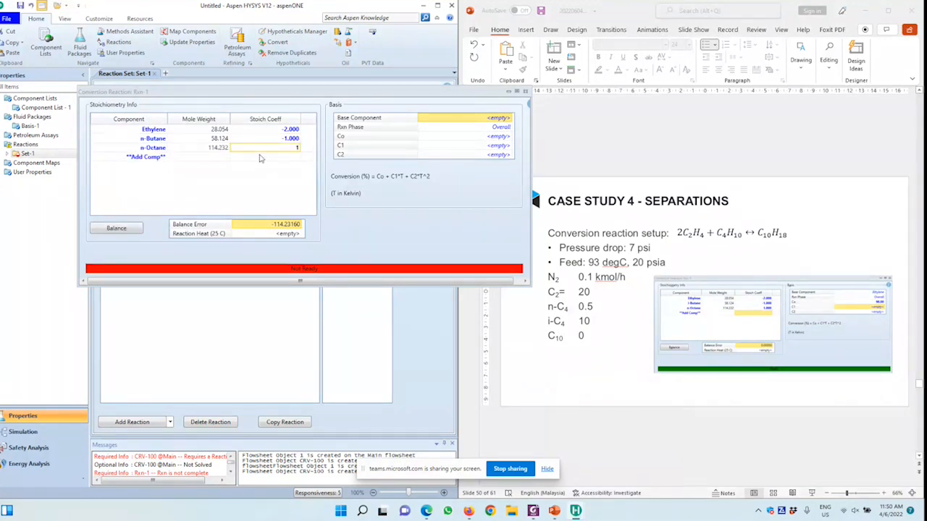
key(Return)
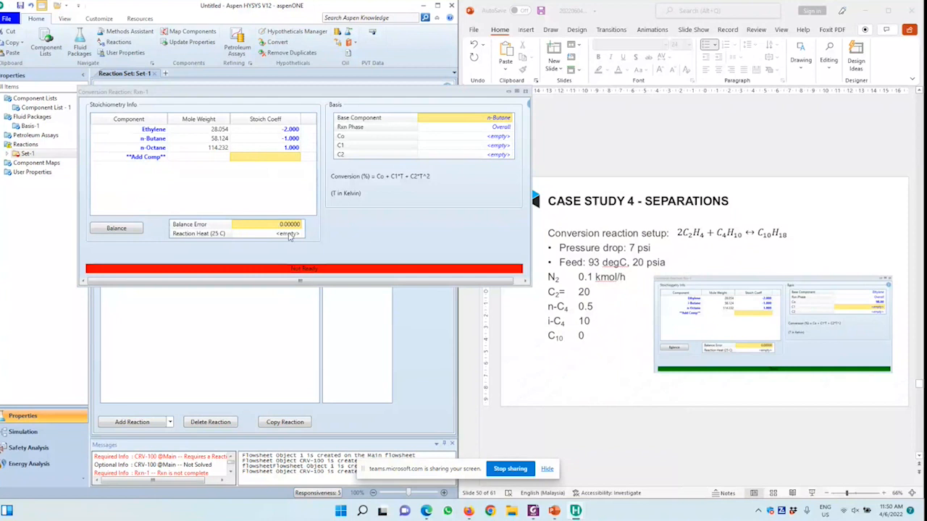
- Set the conversion reaction's base component to Ethylene and its Co conversion to 98, and close the reaction
click(501, 118)
click(506, 118)
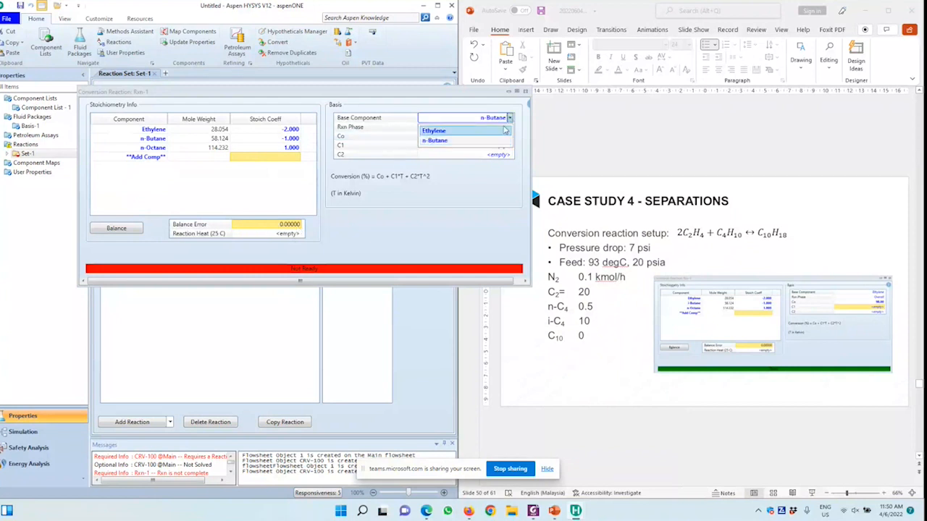
click(495, 132)
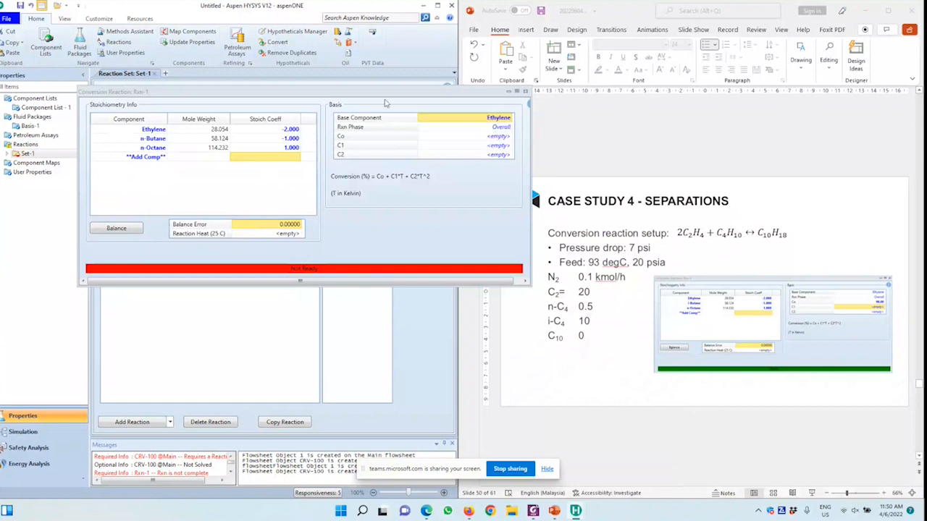
drag(385, 103, 427, 217)
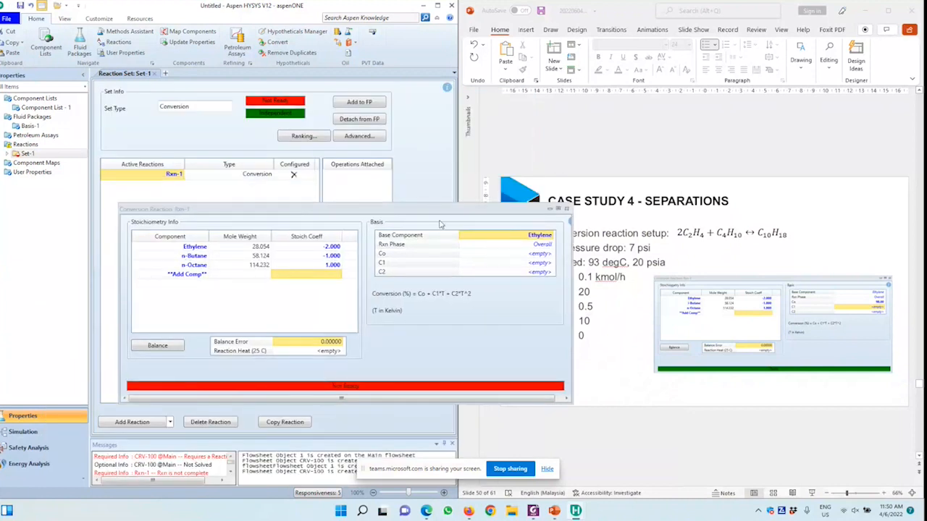
click(535, 253)
drag(500, 212, 456, 182)
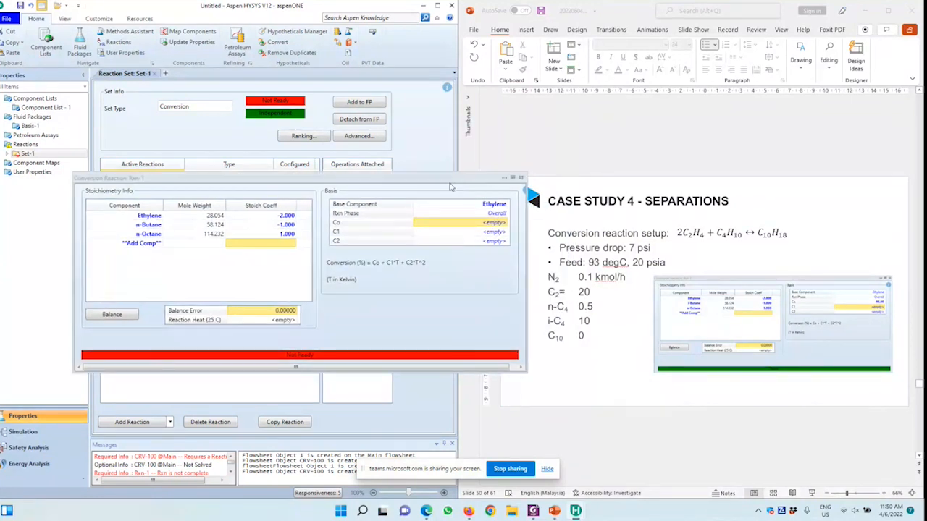
text(98)
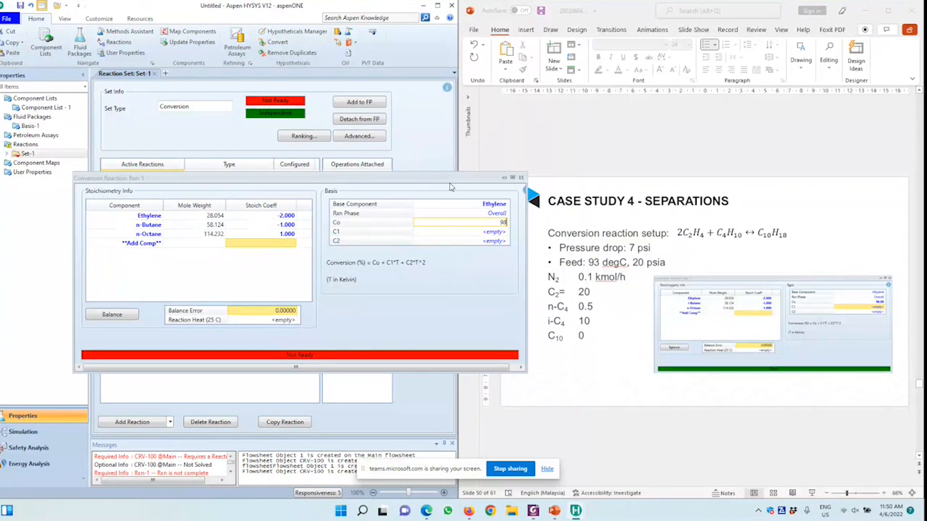
key(Return)
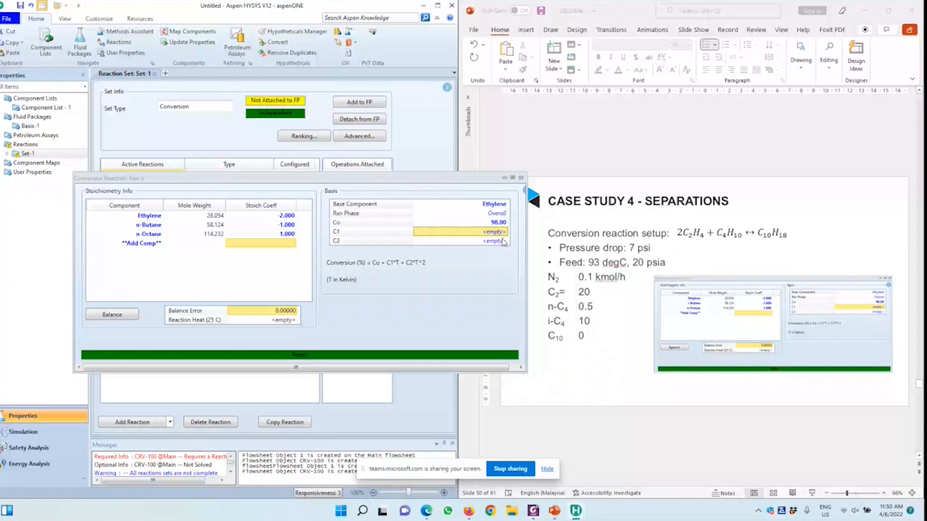
click(521, 177)
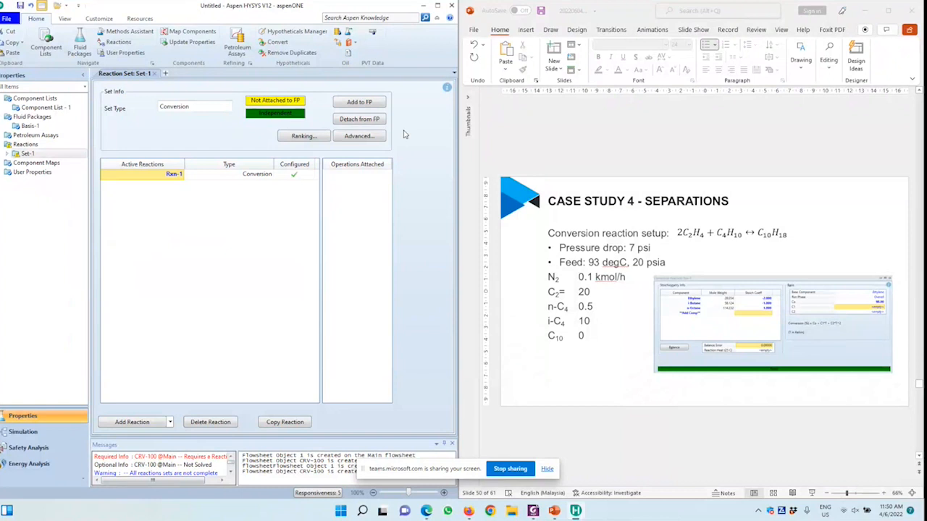
- Attach the reaction set to the Basis-1 fluid package and assign Set-1 to the conversion reactor in the simulation environment
click(359, 102)
click(230, 320)
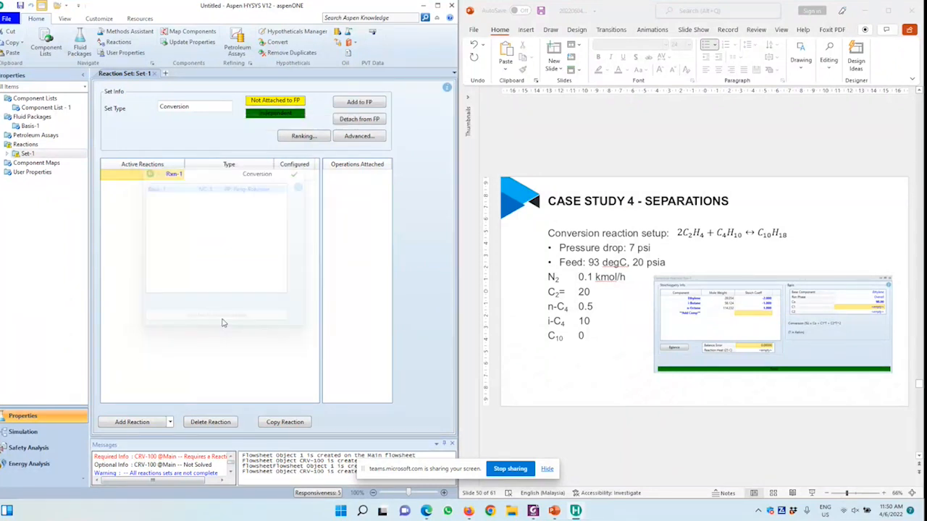
click(23, 433)
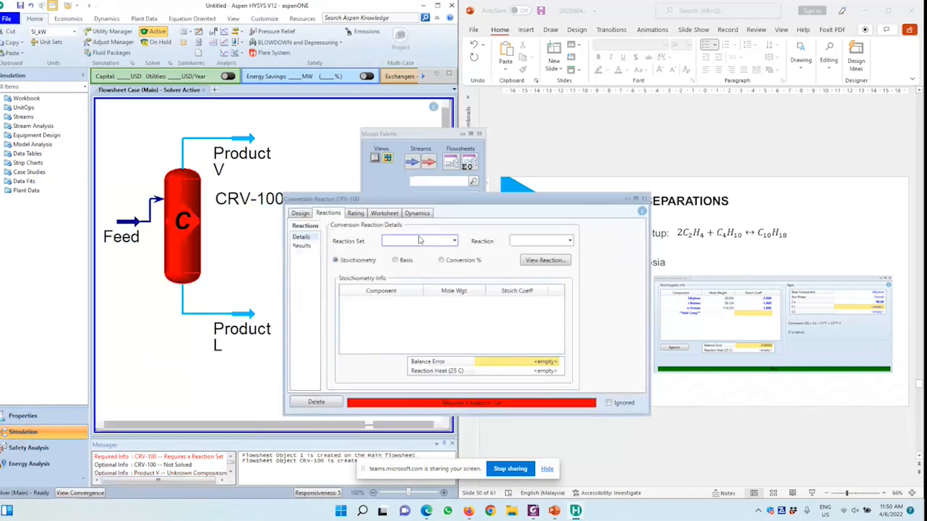
click(419, 240)
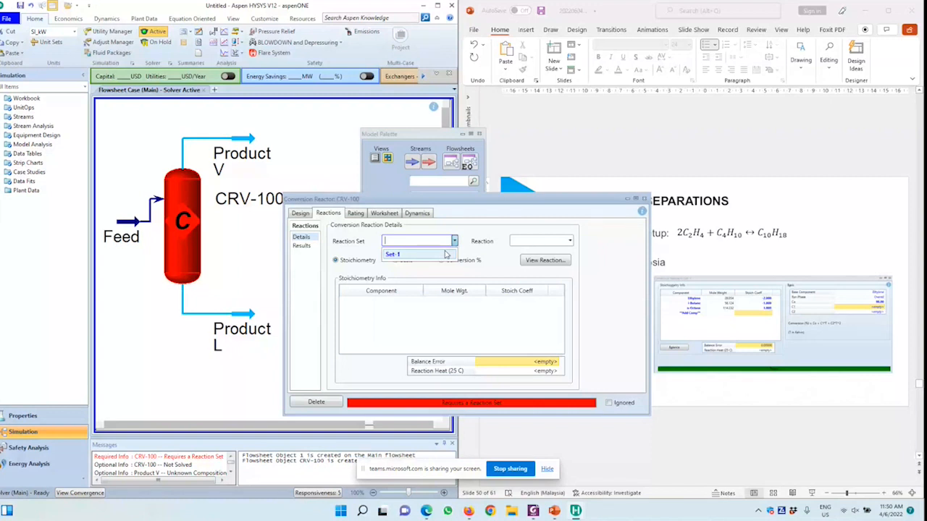
click(447, 254)
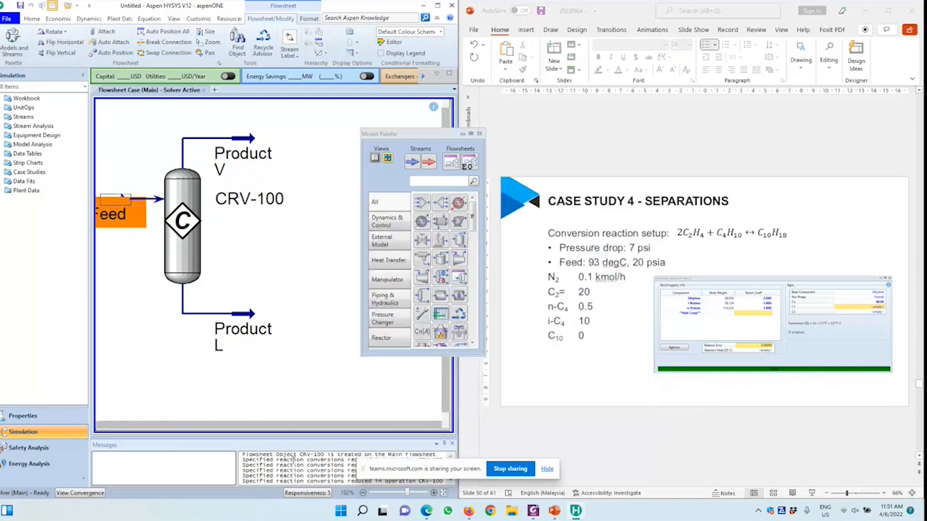
- Open the conversion reactor's worksheet and examine the stream conditions and the Product L and Product V compositions
click(205, 250)
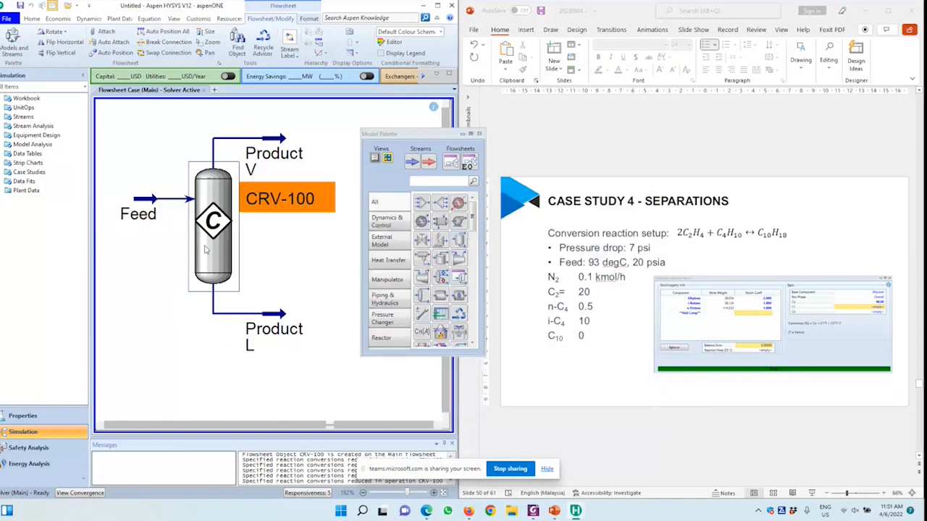
double_click(205, 250)
click(383, 213)
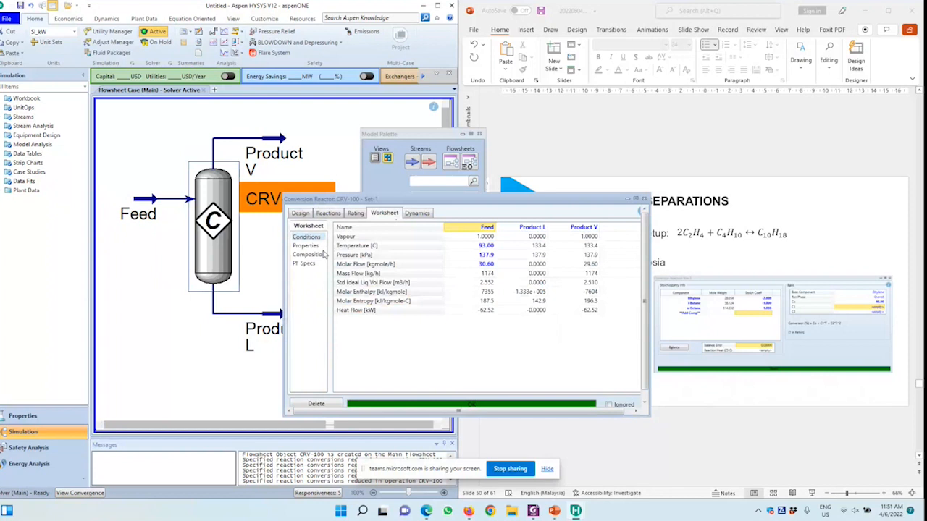
click(323, 255)
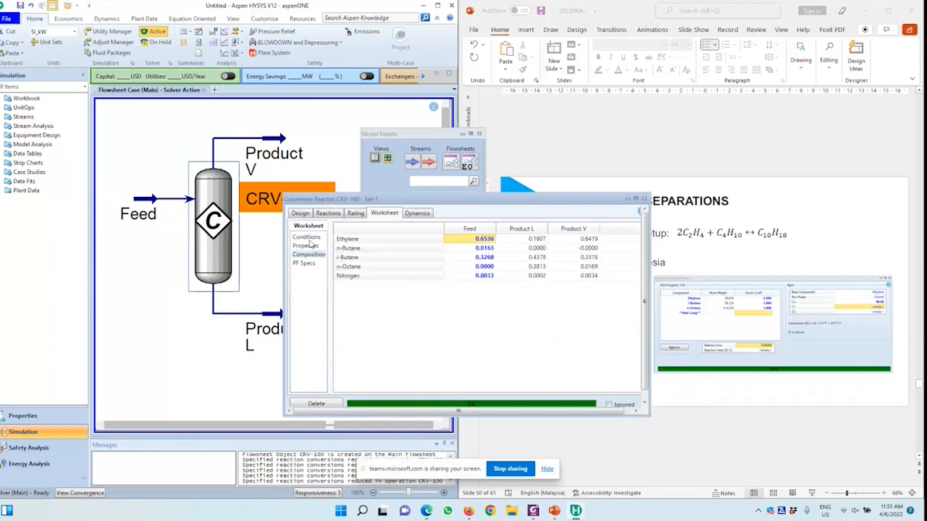
click(528, 240)
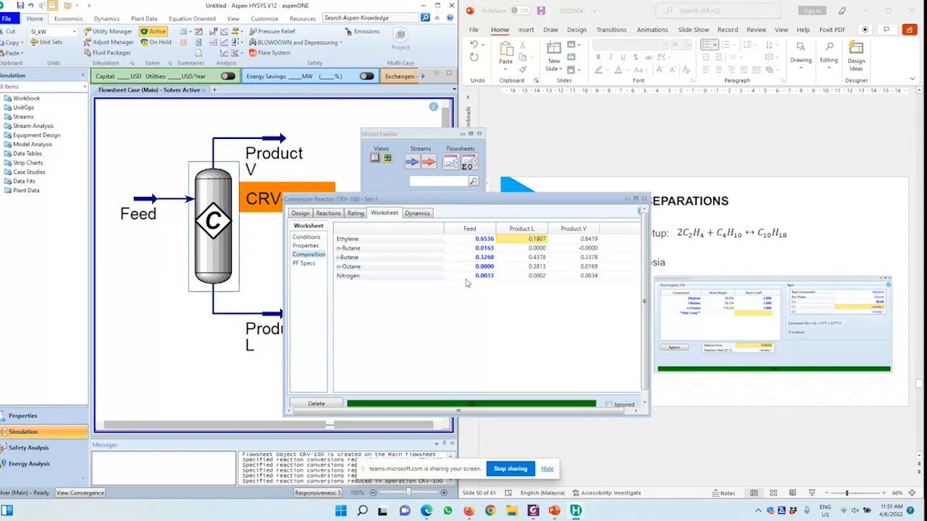
key(Down)
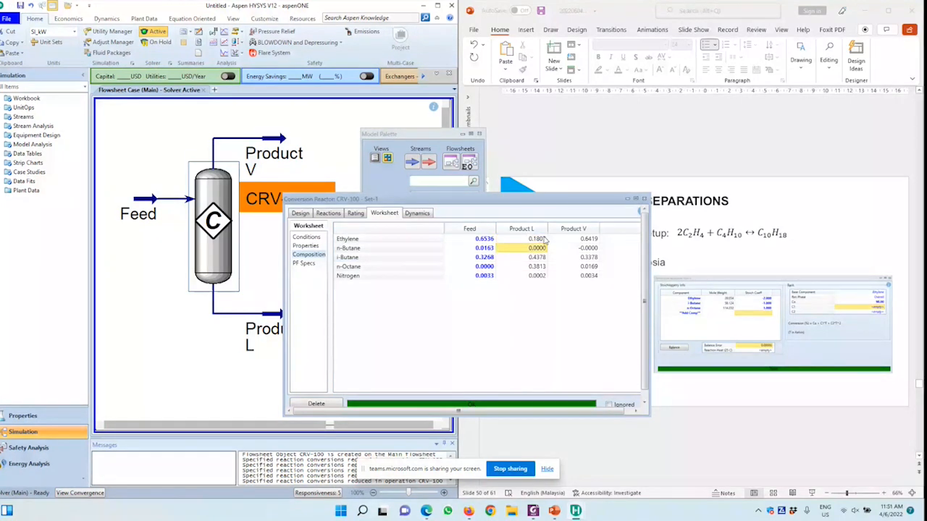
key(Up)
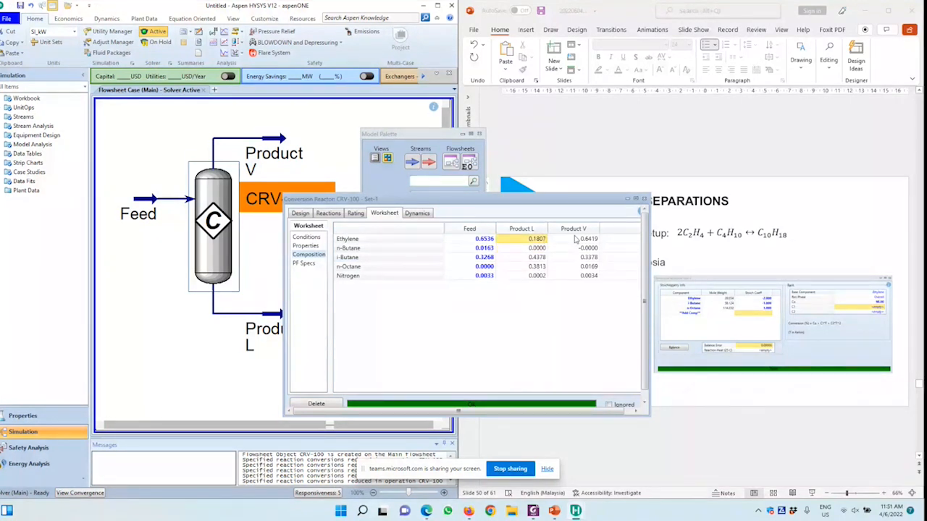
click(577, 239)
click(570, 251)
- Change the base component of reaction Rxn-1 in Set-1 to n-Butane and recheck the reactor's product compositions in the simulation
click(22, 417)
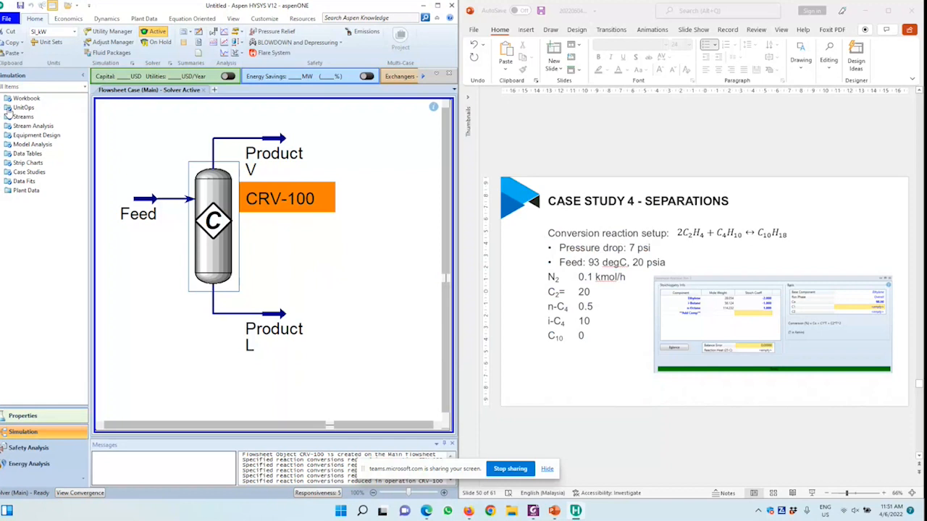
click(20, 415)
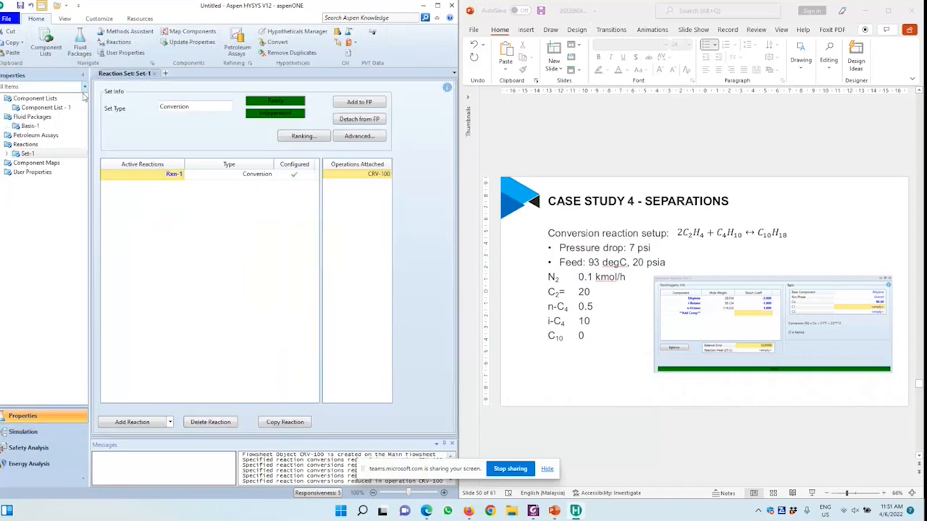
click(61, 109)
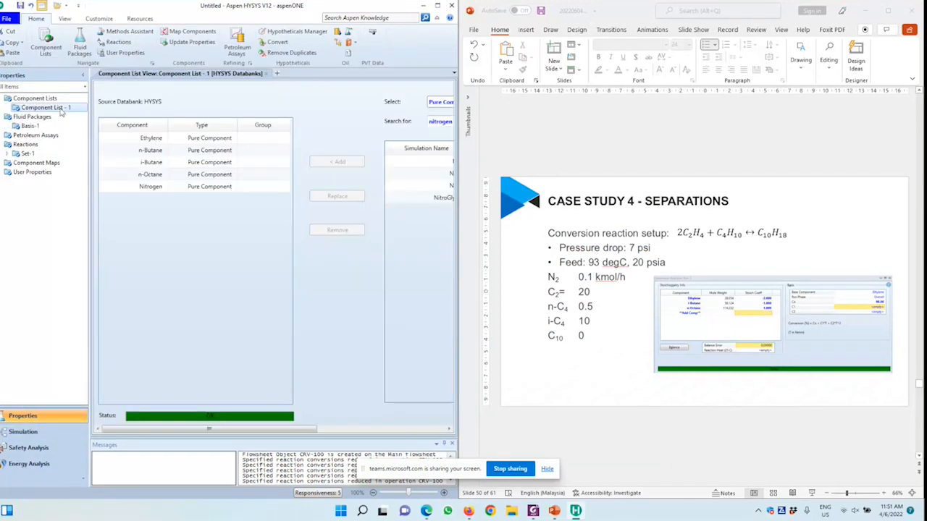
click(27, 154)
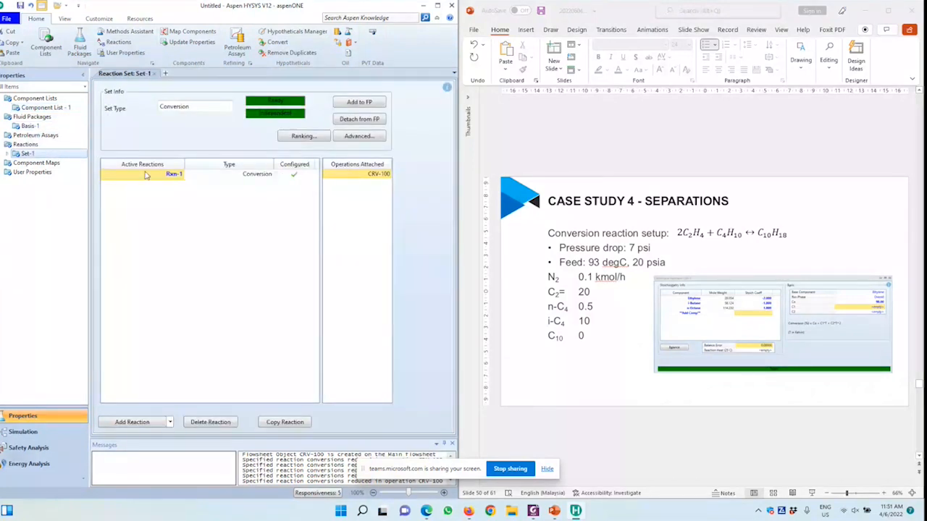
double_click(144, 175)
click(505, 204)
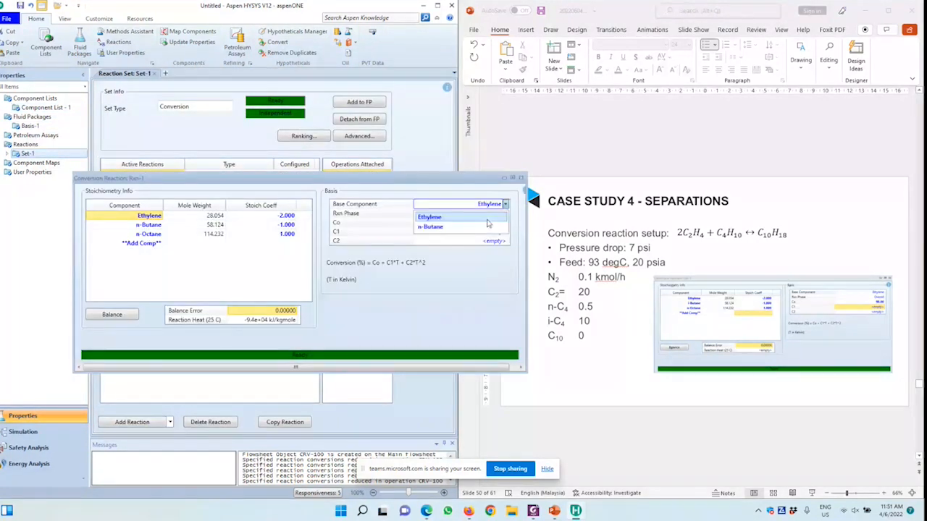
click(20, 433)
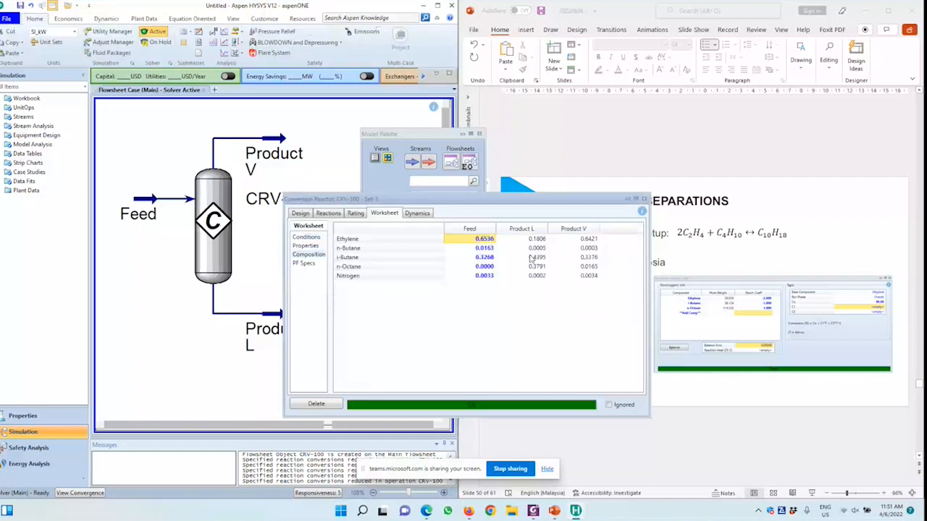
click(564, 240)
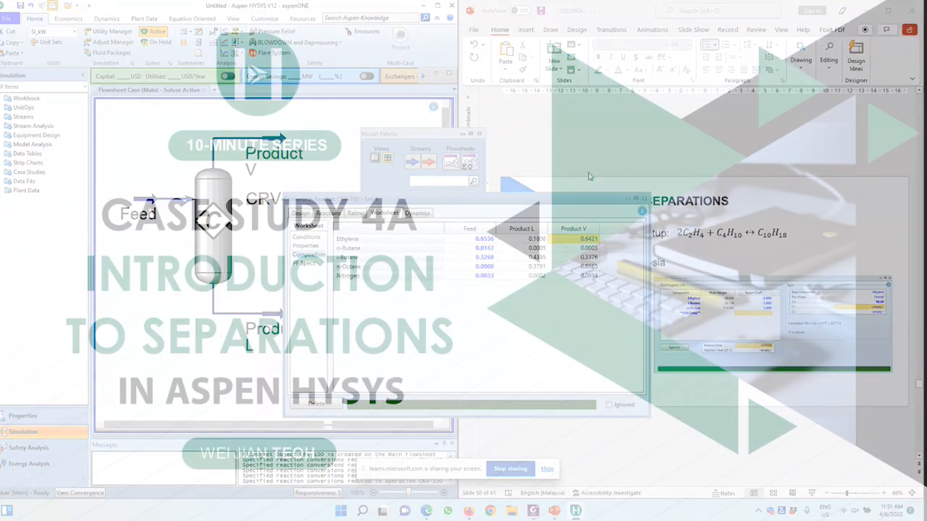